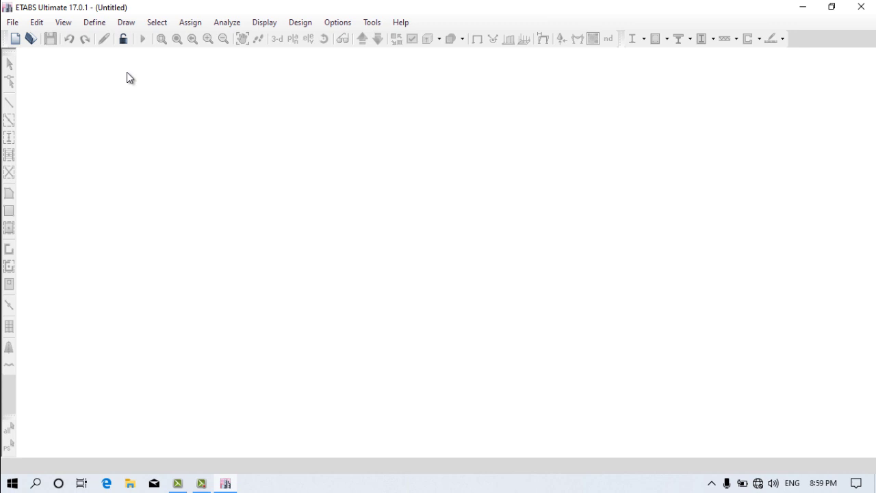
- Start a new model with built-in settings: Metric MKS units, Indian steel sections, IS 800:2007 and IS 456:2000 design codes
click(12, 22)
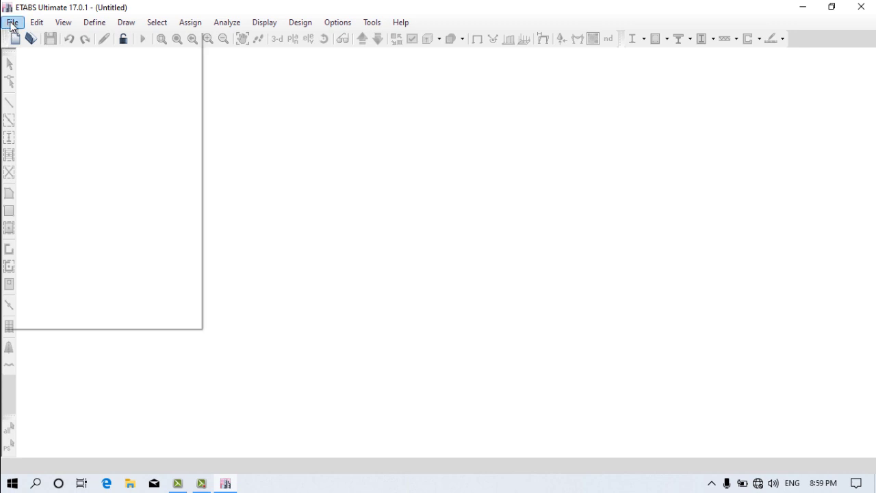
click(32, 38)
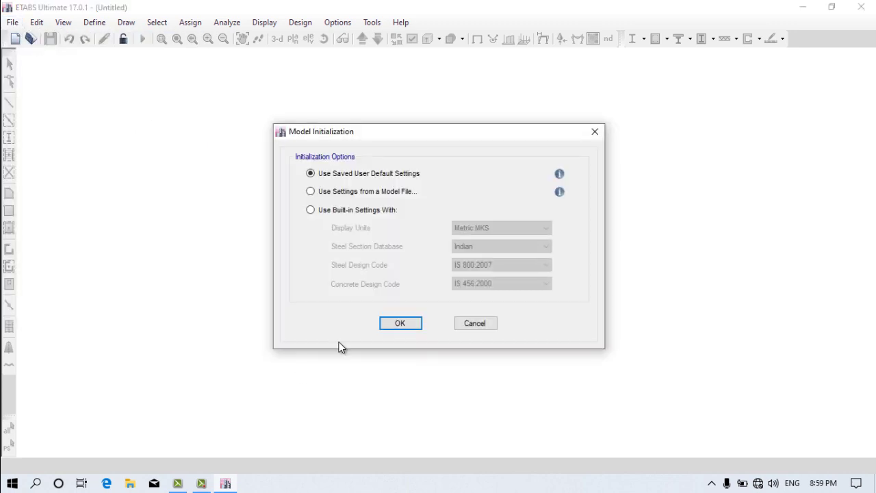
click(322, 211)
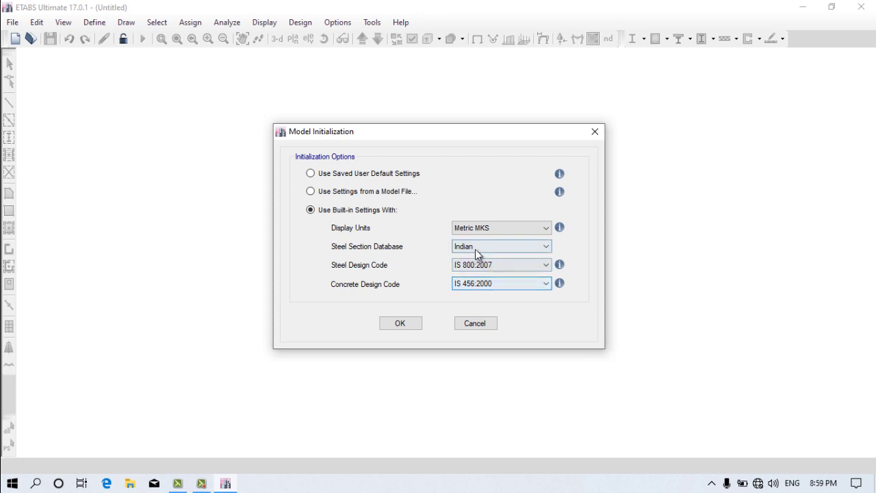
click(401, 323)
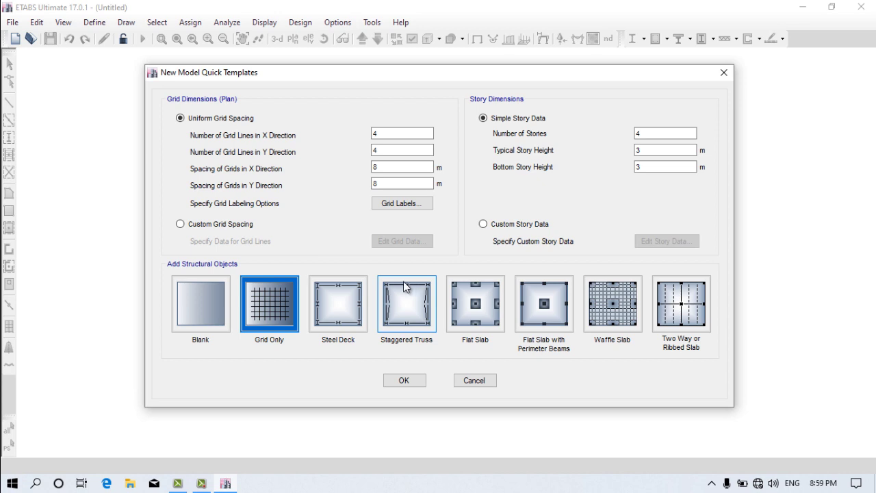
- Choose the Grid Only template and set 2 grid lines in both the X and Y directions
click(198, 312)
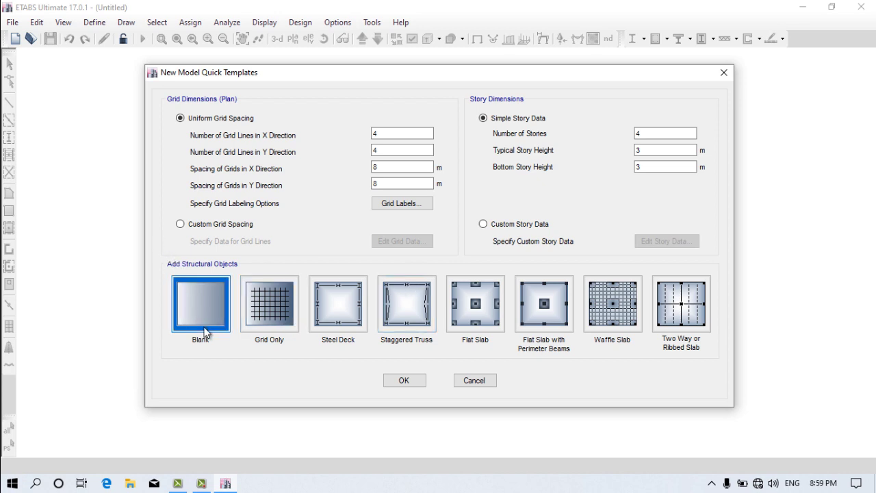
click(267, 312)
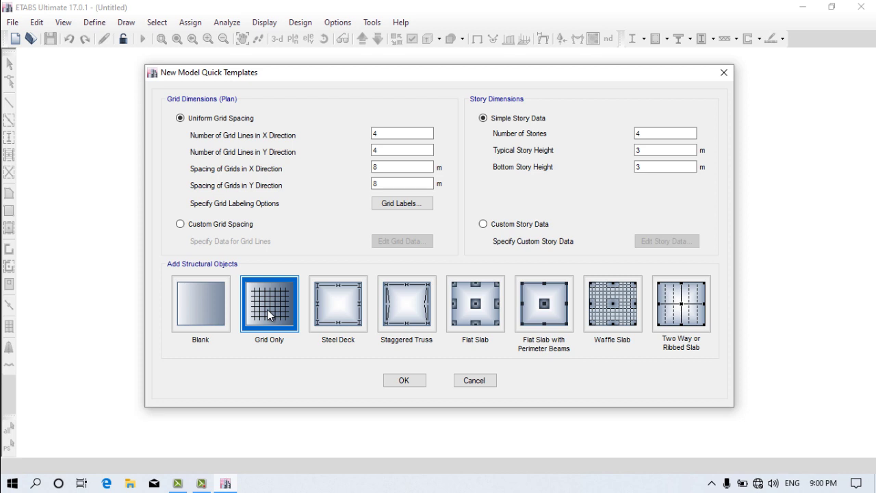
drag(409, 134, 372, 135)
text(2)
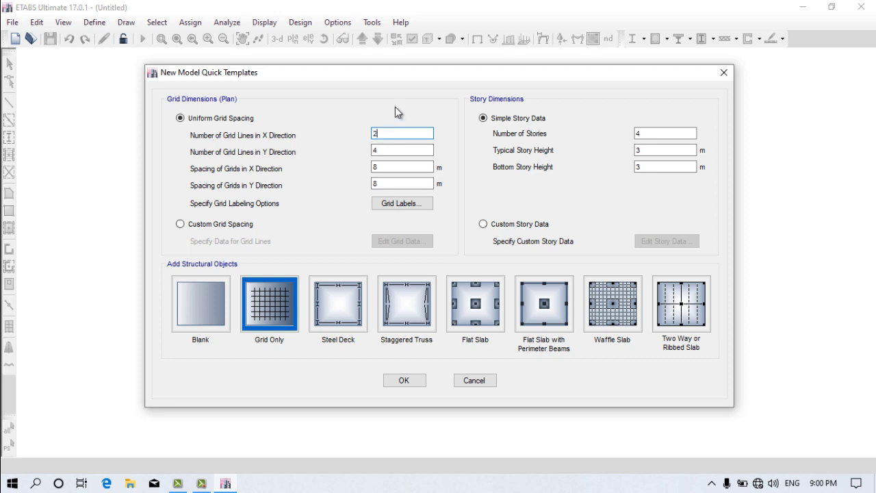
click(390, 150)
double_click(390, 151)
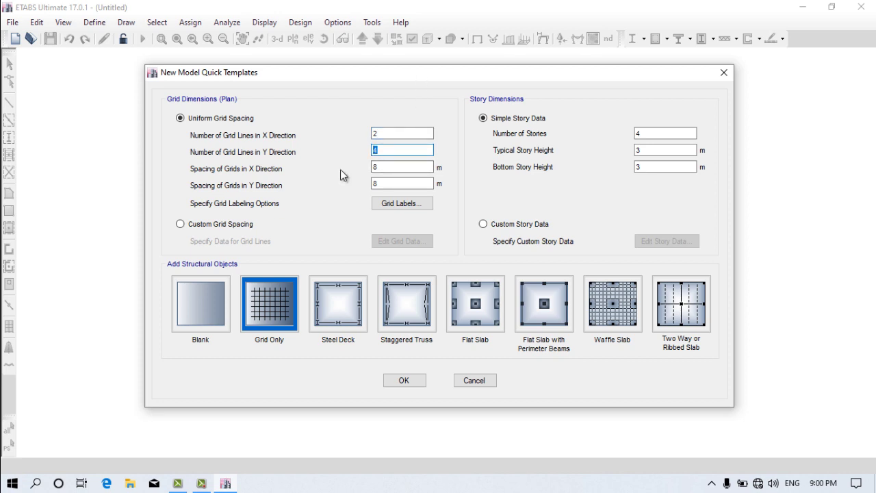
text(2)
- Set the grid spacing to 5 m in the X direction and 7 m in the Y direction
double_click(376, 168)
text(5)
double_click(373, 184)
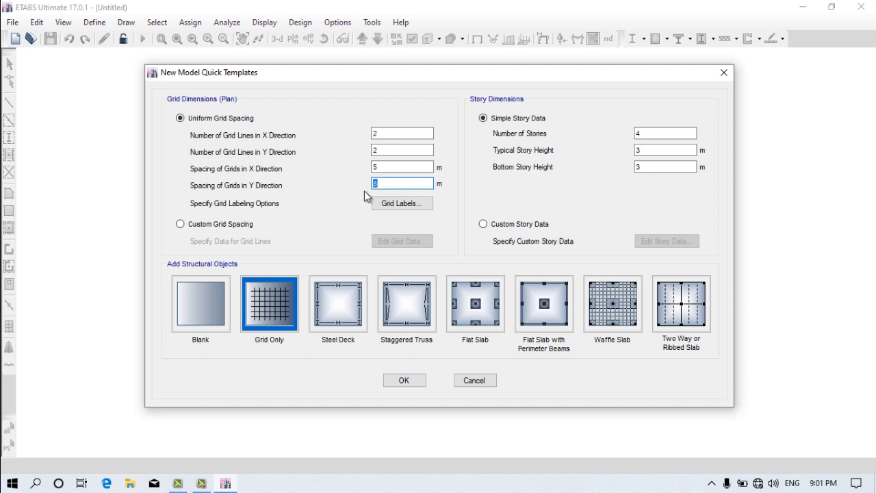
text(7)
- Set the number of stories to 1 and create the model from the template
double_click(658, 133)
text(1)
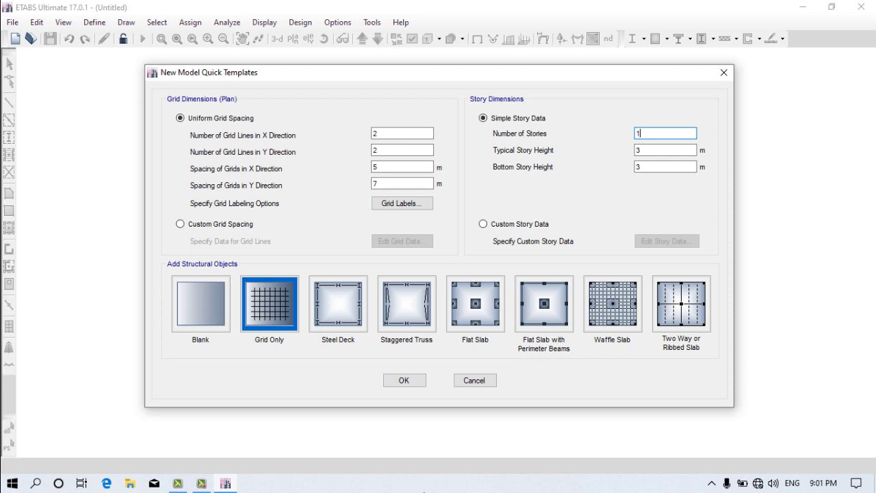
click(412, 382)
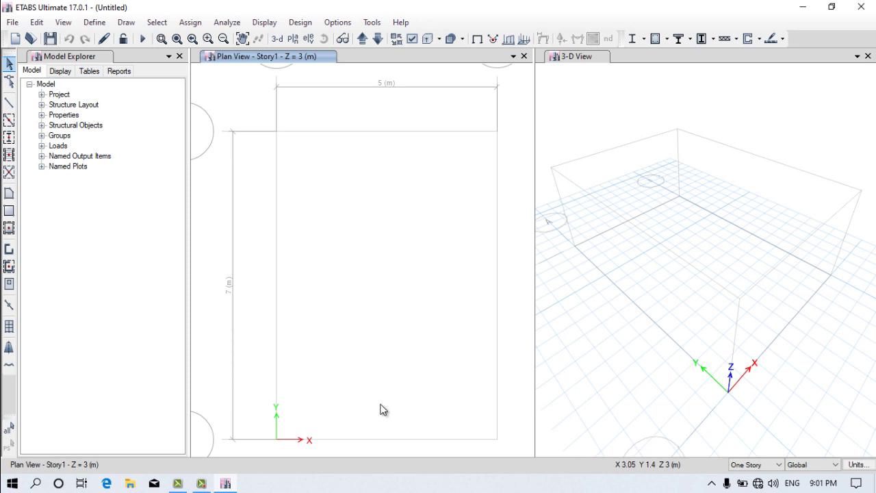
- Examine the new grid in the Story1 plan view and the 3-D view
scroll(298, 289, down, 3)
scroll(323, 280, up, 5)
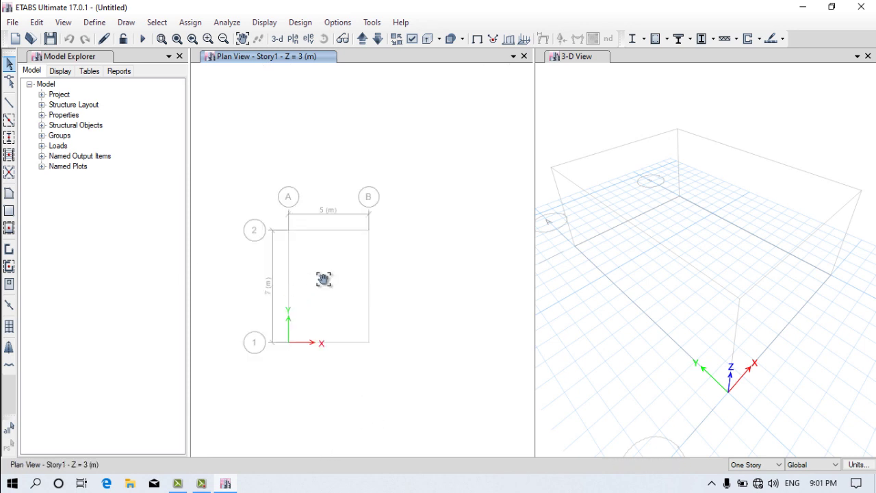
scroll(323, 278, down, 4)
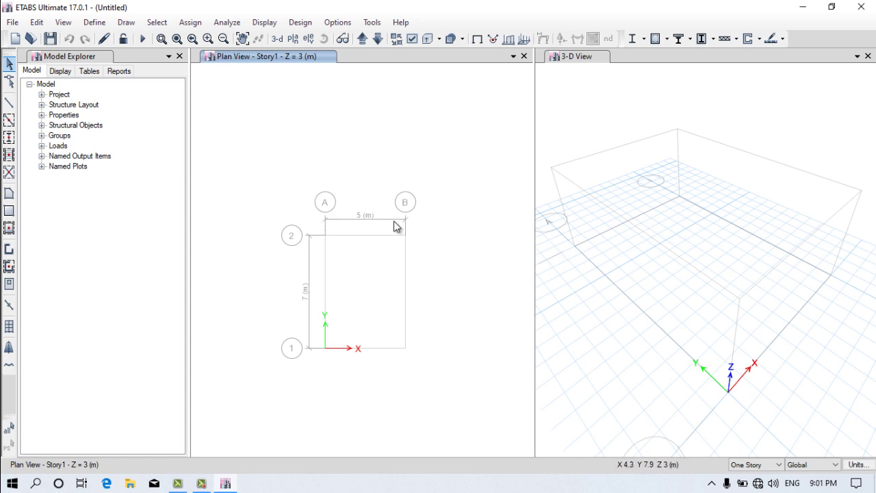
scroll(387, 195, up, 5)
scroll(377, 212, down, 5)
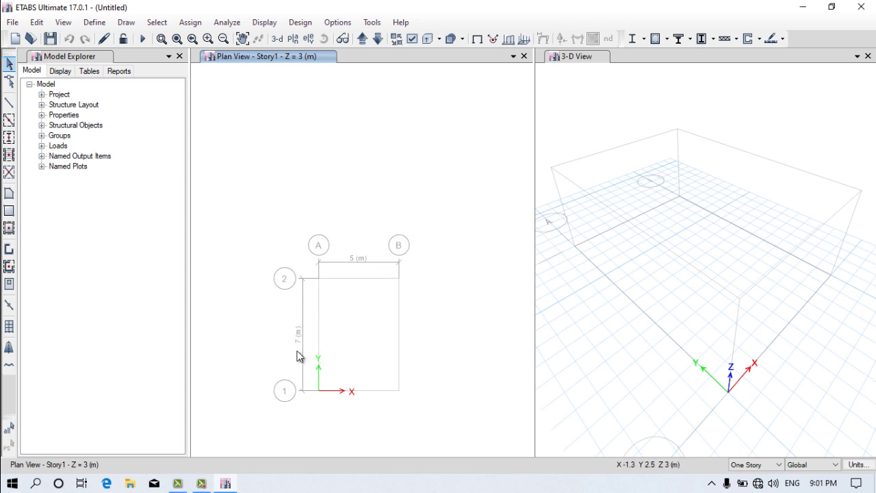
click(716, 197)
scroll(715, 198, down, 3)
scroll(714, 199, up, 5)
middle_drag(704, 187, 739, 225)
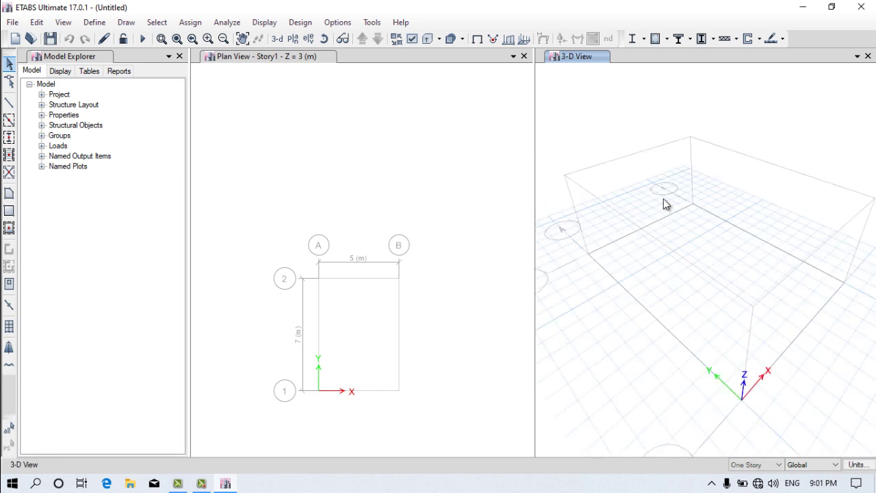
- Review the project's design preferences and the stories and grids of the structure layout in the model tree
click(42, 94)
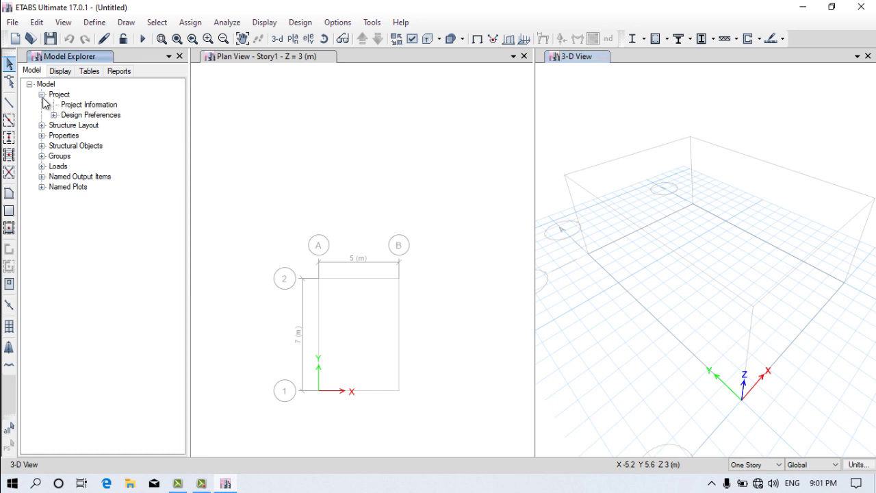
click(54, 115)
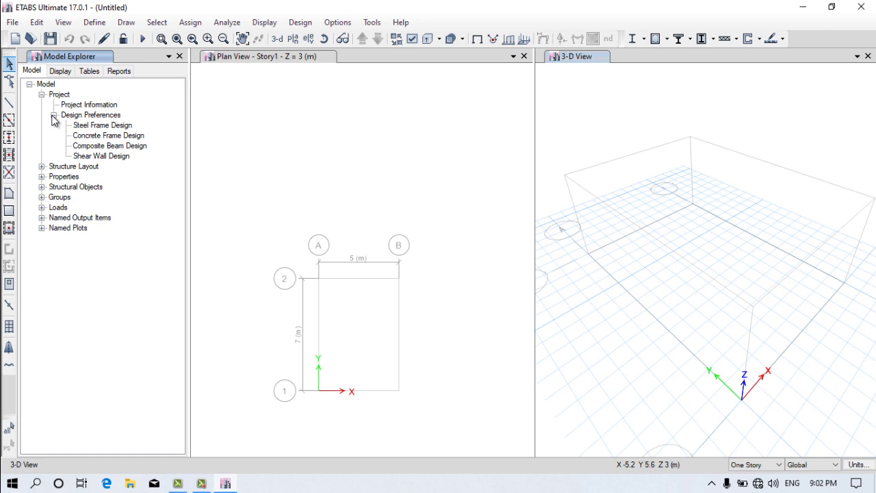
click(54, 115)
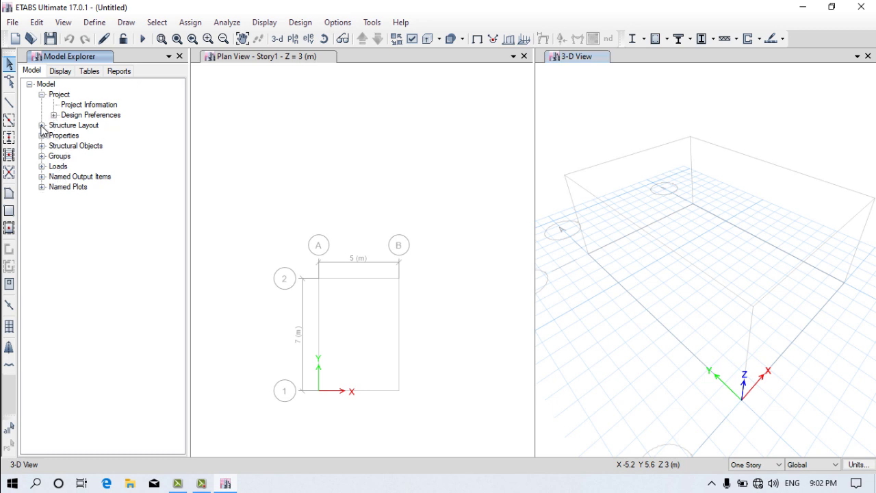
click(42, 125)
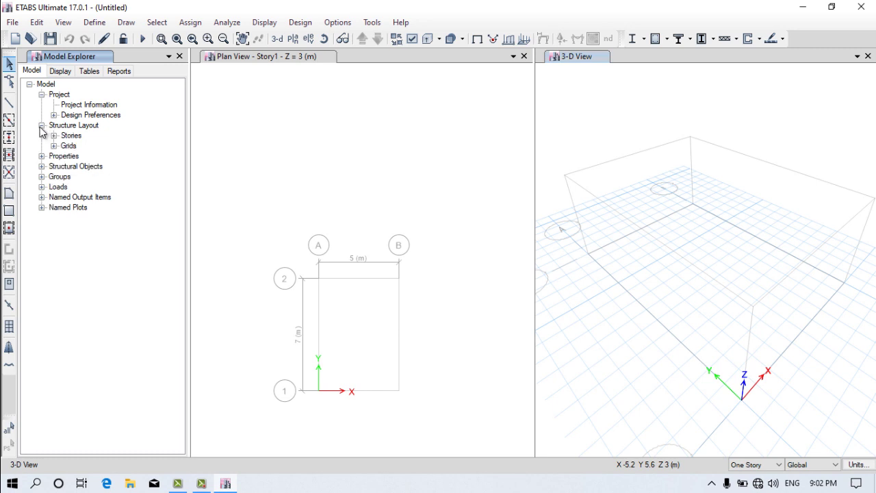
click(54, 136)
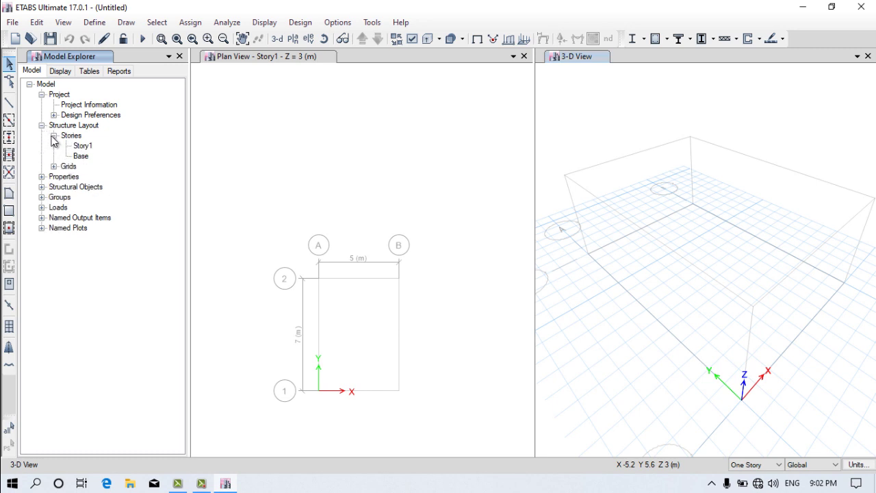
click(53, 136)
click(54, 145)
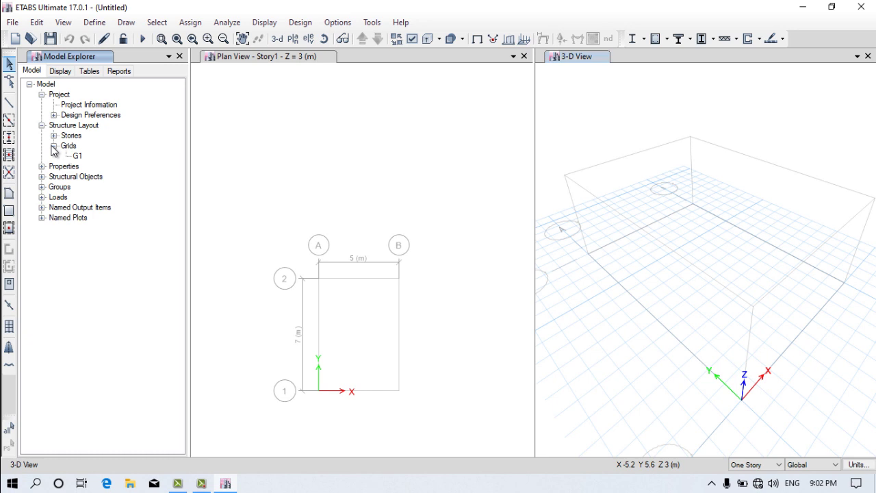
click(53, 146)
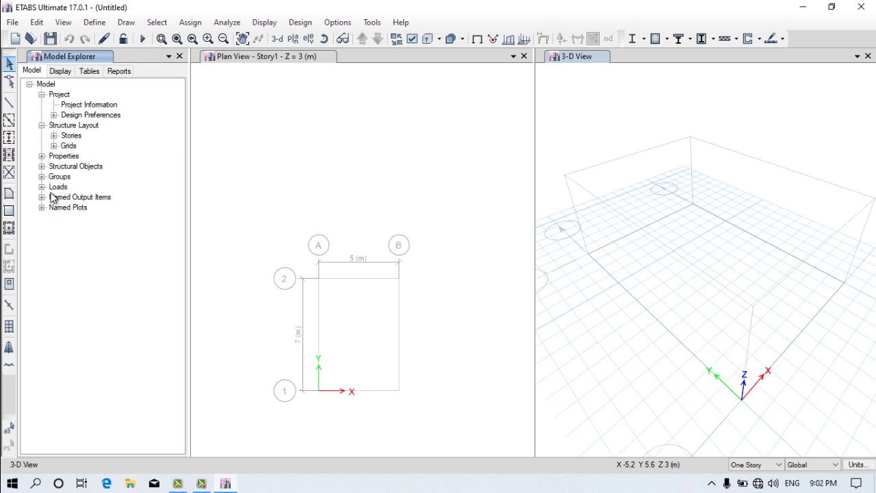
- Add a new concrete material for region India with the Indian standard and grade M20, keeping its default property data
click(41, 156)
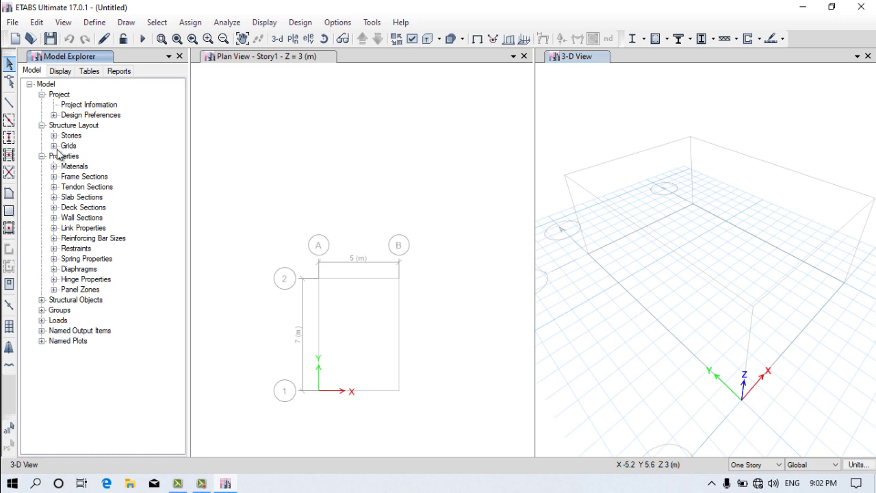
click(84, 167)
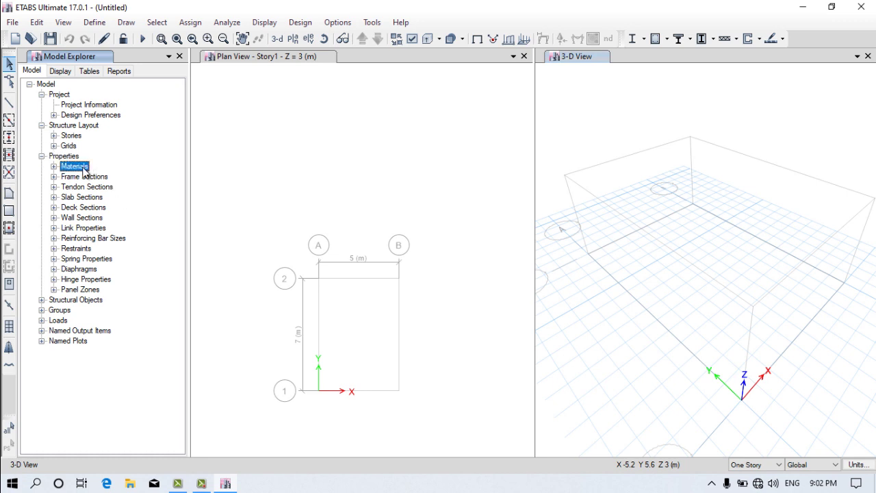
right_click(83, 171)
click(127, 176)
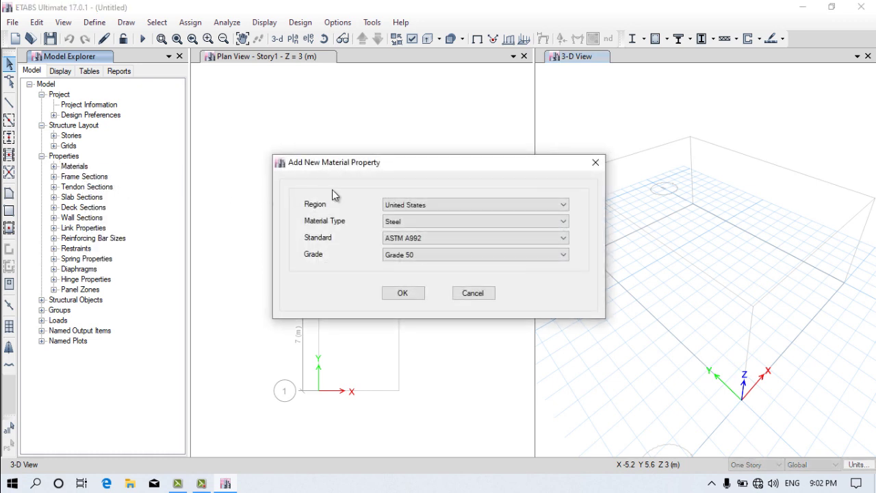
click(385, 208)
click(411, 231)
click(402, 221)
click(404, 239)
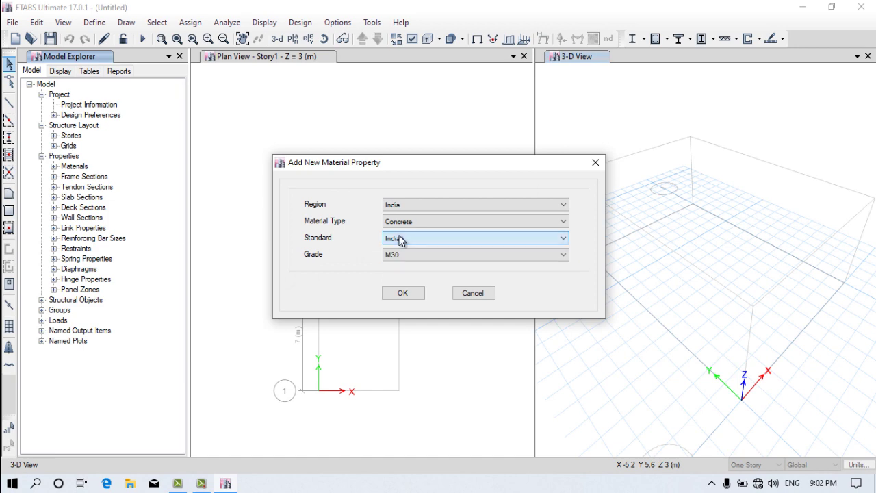
click(404, 255)
click(403, 273)
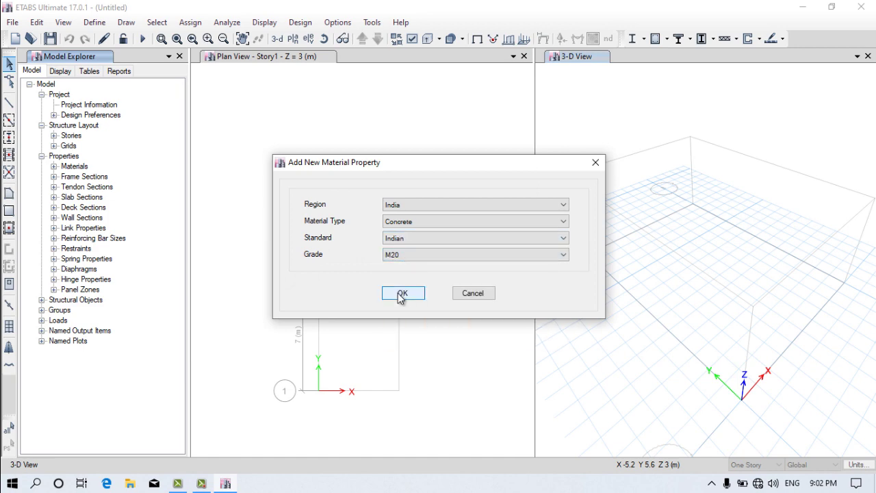
click(402, 294)
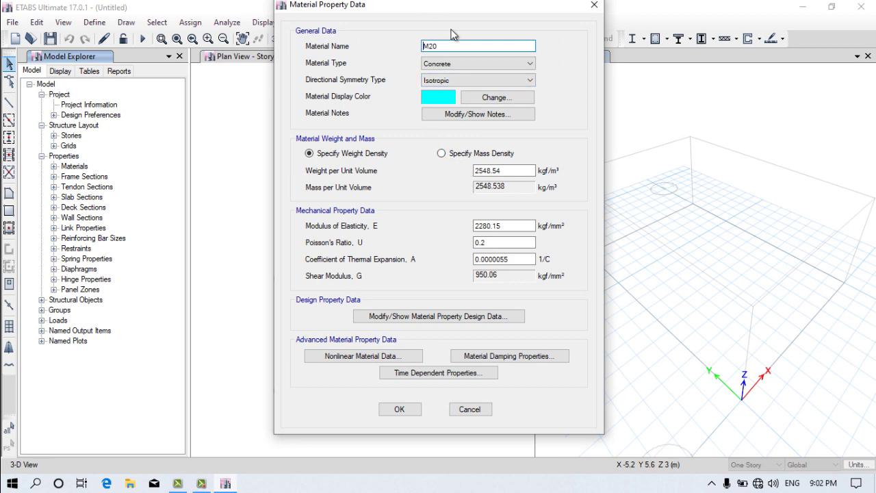
click(399, 409)
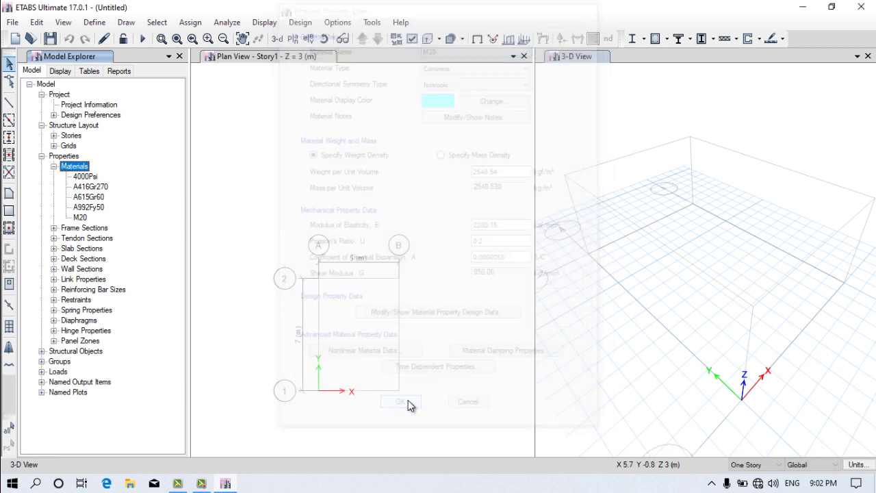
click(83, 218)
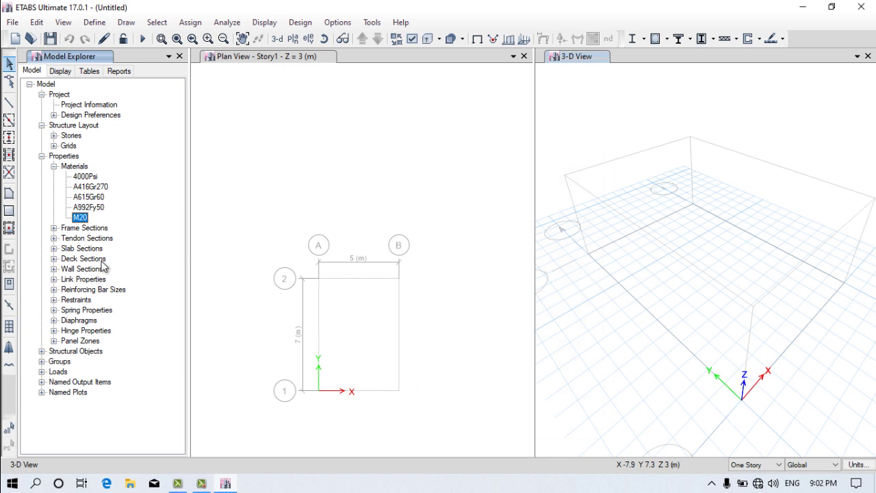
click(83, 229)
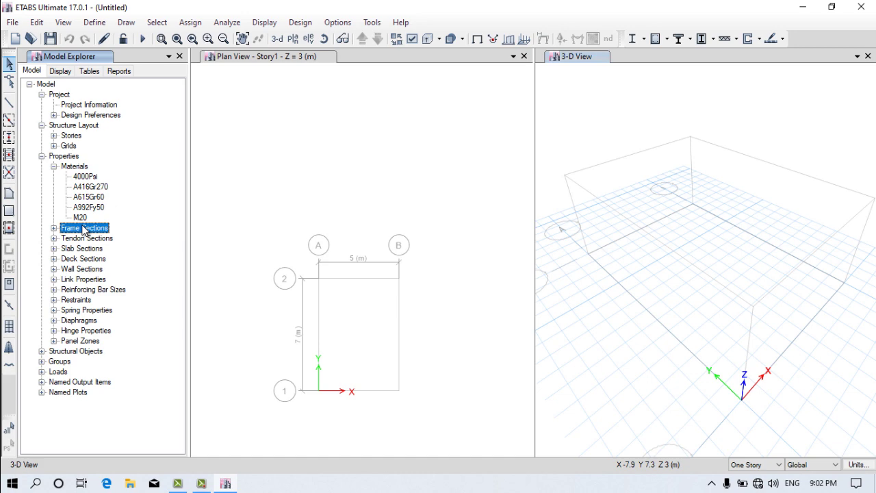
right_click(83, 229)
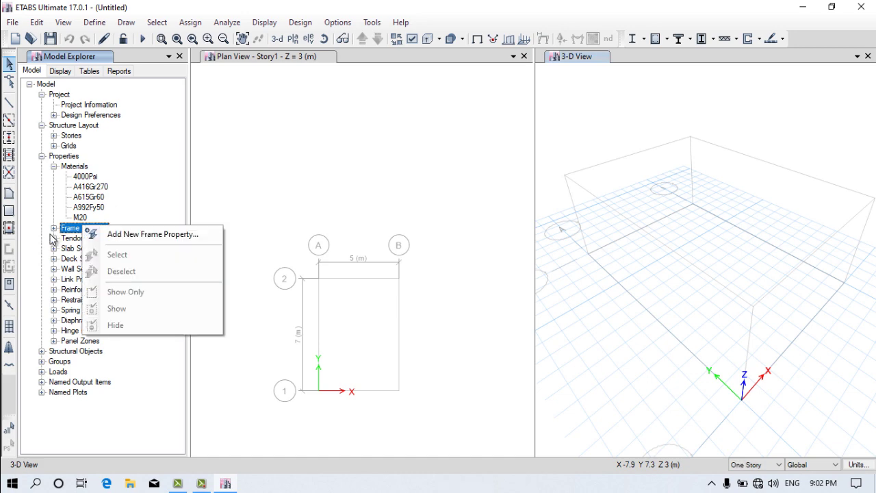
click(120, 234)
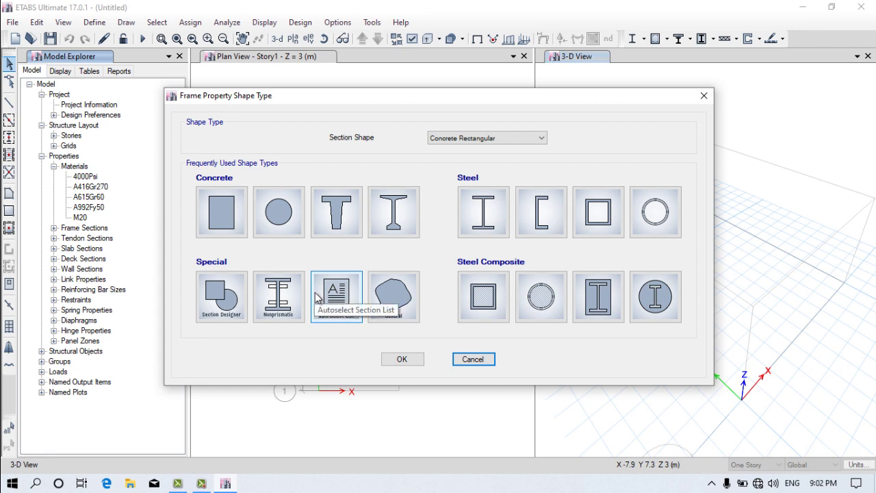
click(473, 359)
- Add a new concrete rectangular frame section named col300X300 and assign it the M20 material
click(54, 228)
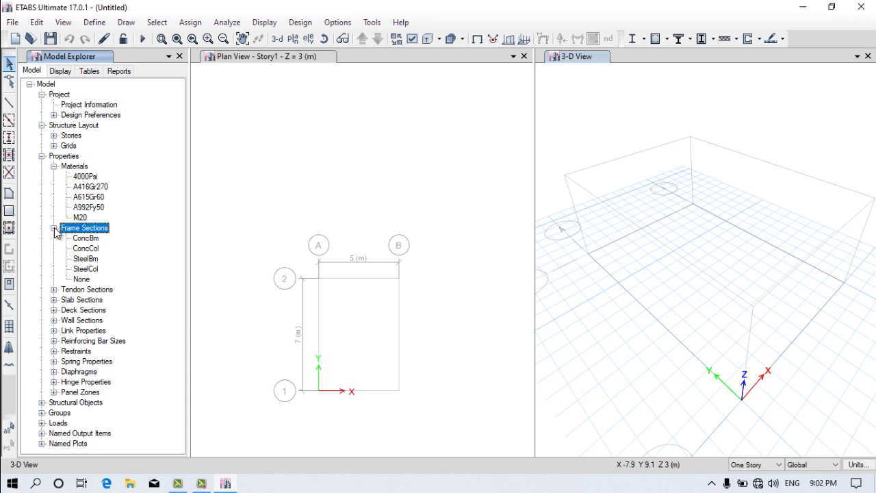
right_click(103, 231)
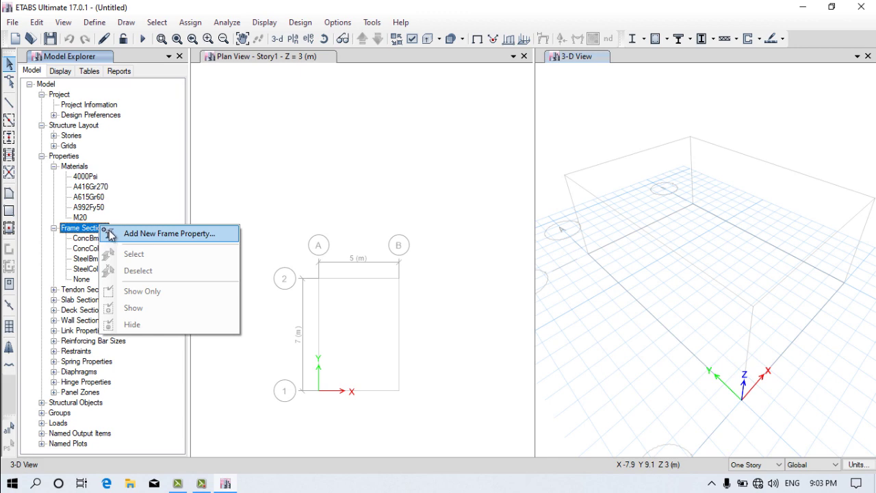
click(122, 237)
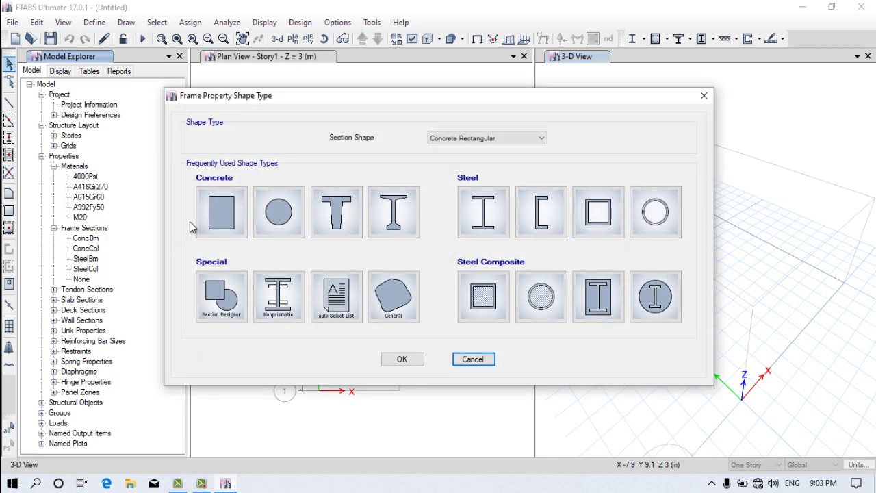
click(222, 210)
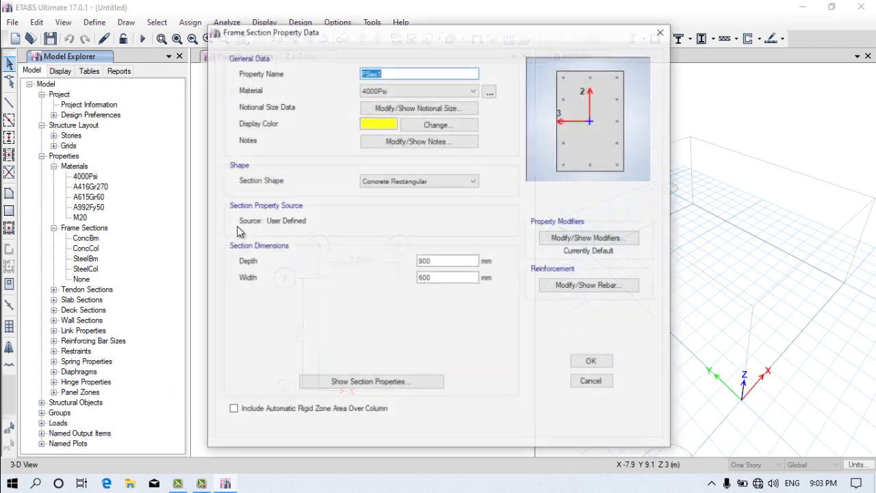
text(col300)
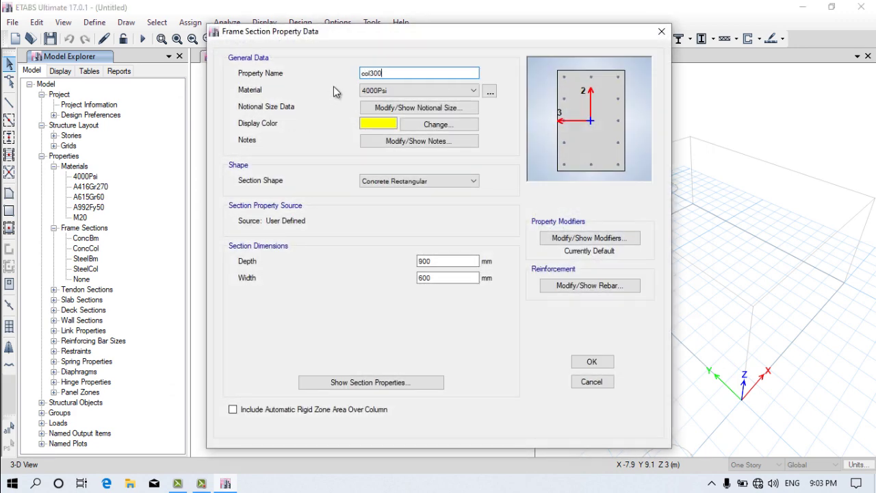
text(X300)
click(384, 90)
click(381, 141)
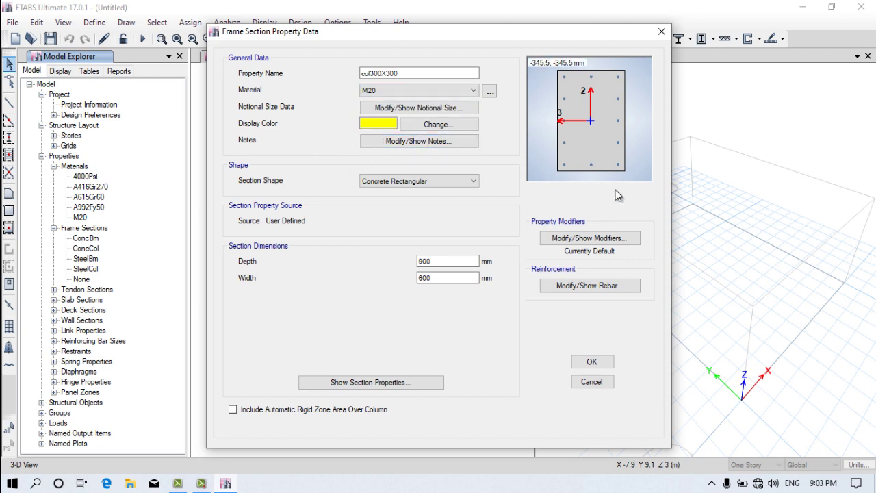
- Set the column section's depth and width to 300 mm, review its reinforcement data and save the section
drag(472, 261, 277, 262)
text(300)
drag(438, 277, 381, 271)
text(300)
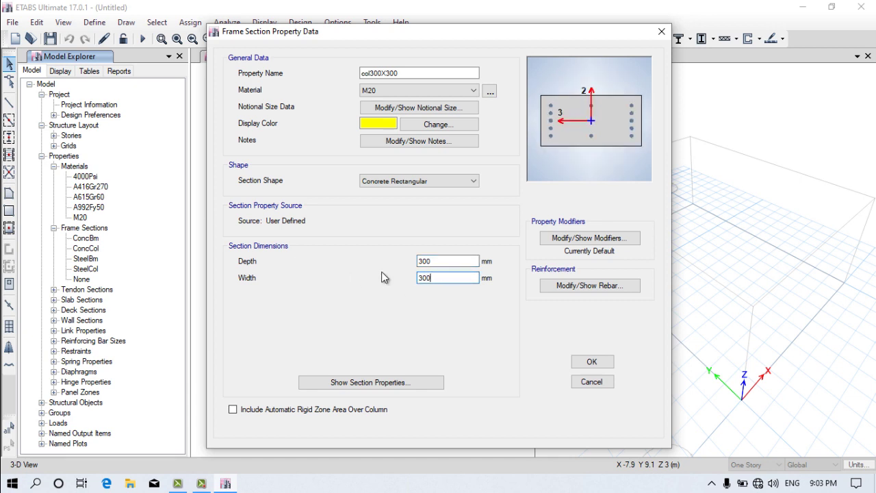
click(549, 288)
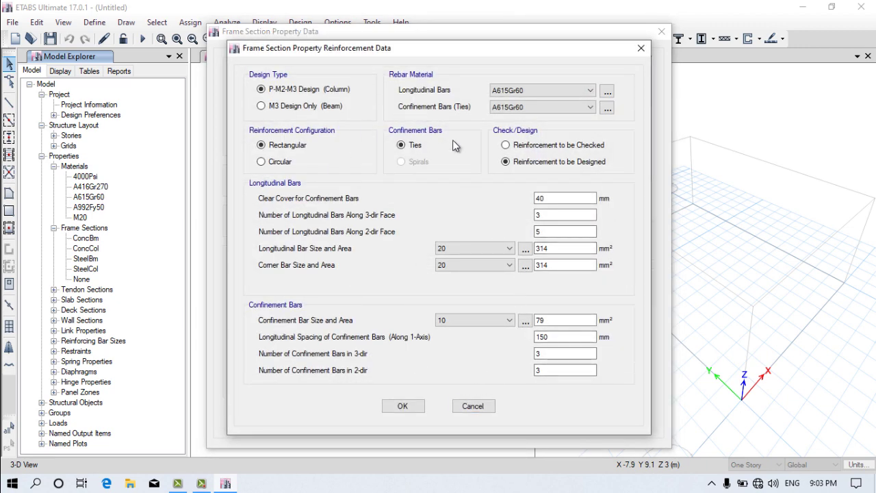
click(471, 405)
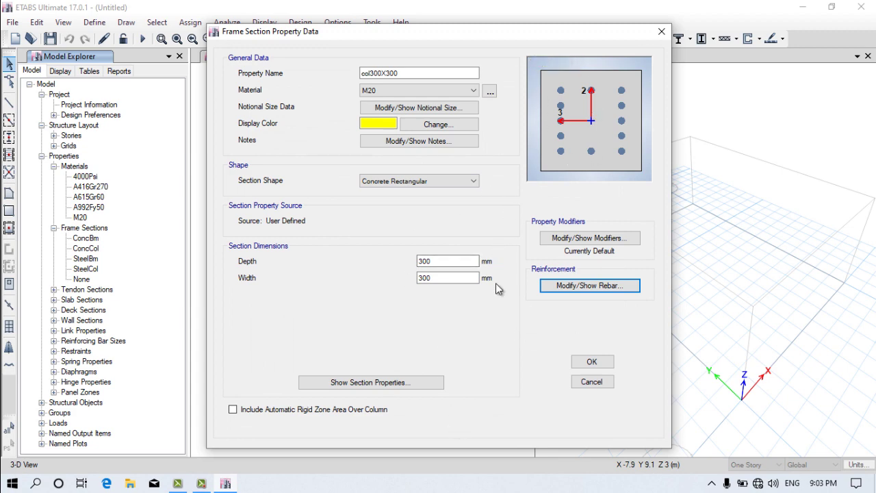
click(577, 367)
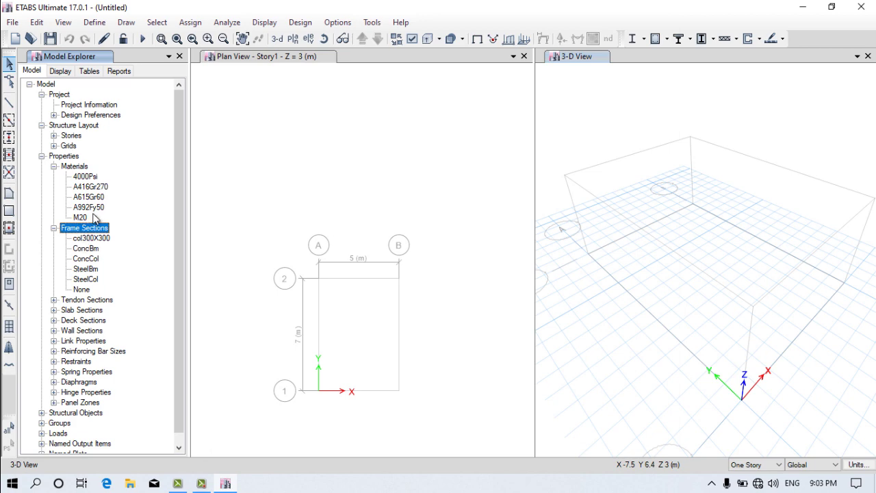
- Add another concrete rectangular frame section named beam300X400
right_click(106, 231)
click(137, 238)
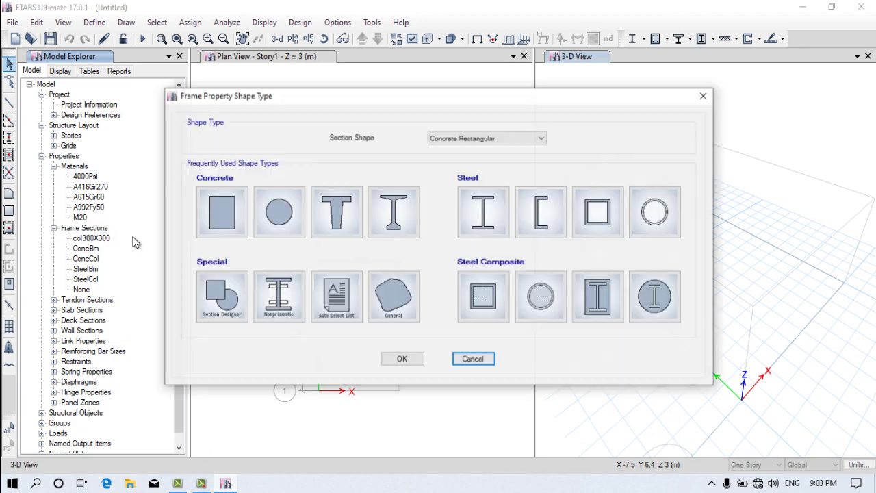
click(216, 209)
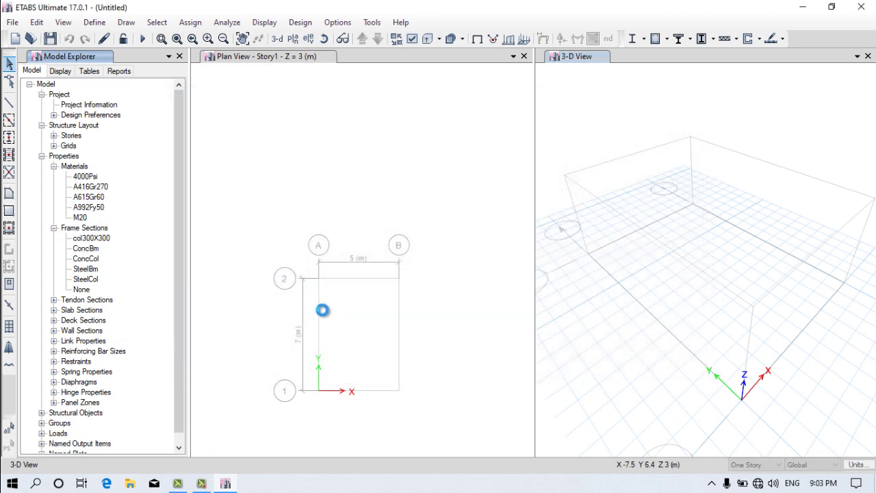
text(beam30)
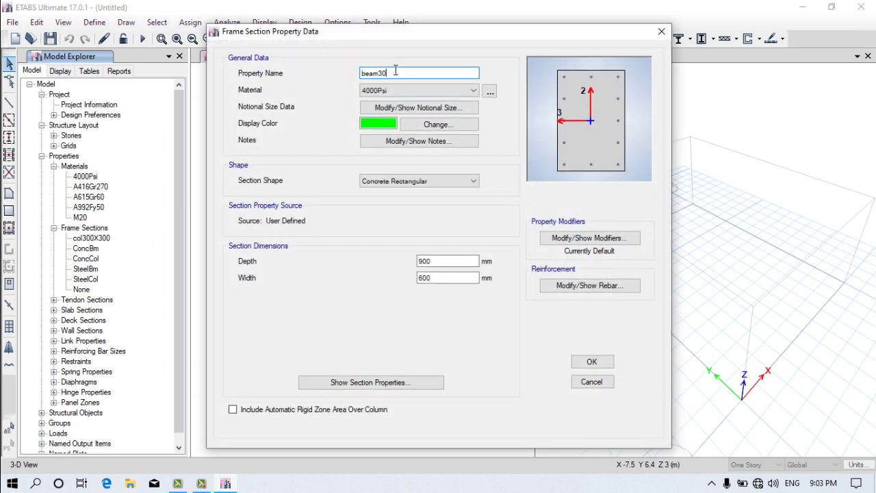
text(0X400)
- Set the beam section's depth to 400 mm and width to 300 mm, review its reinforcement data and save it
drag(442, 262, 401, 263)
text(400)
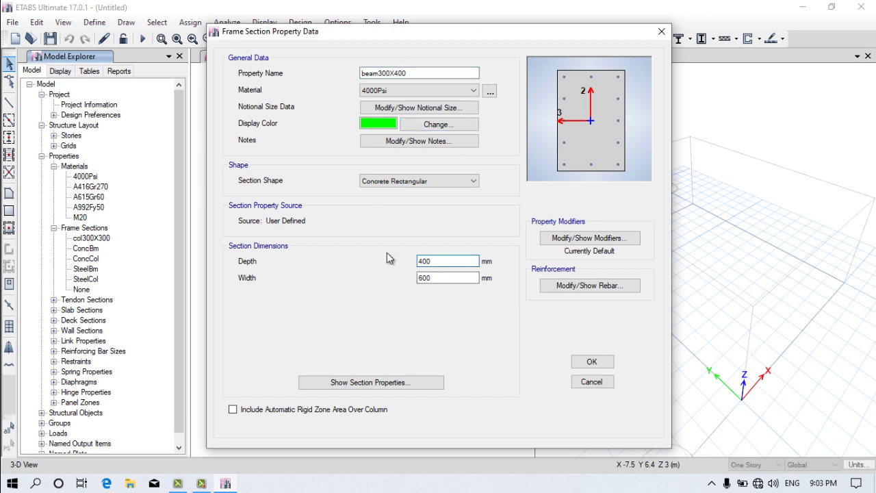
drag(437, 278, 398, 278)
text(300)
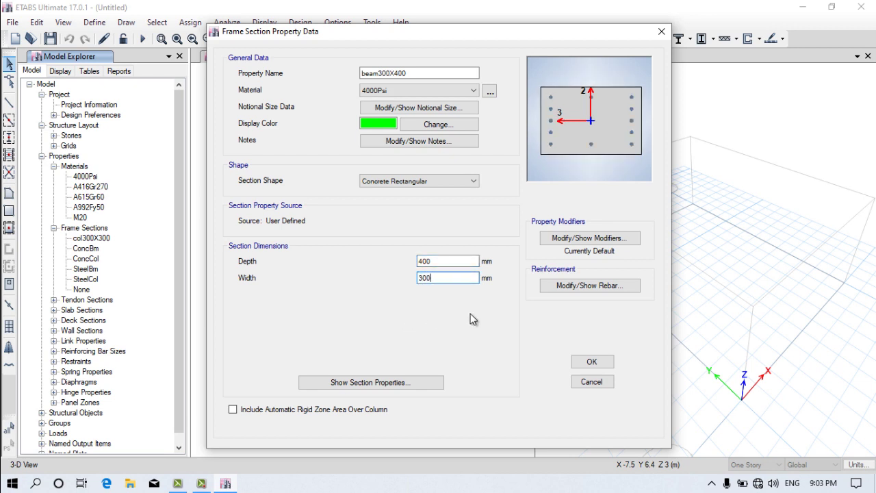
click(549, 285)
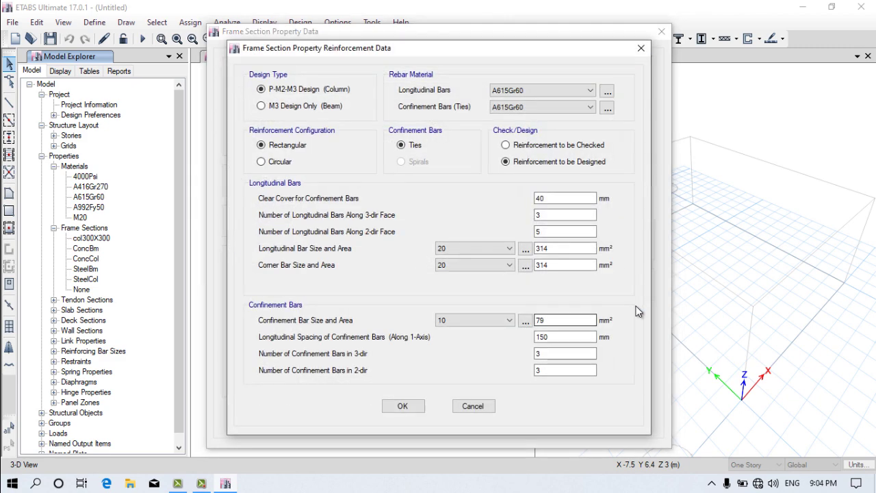
click(641, 48)
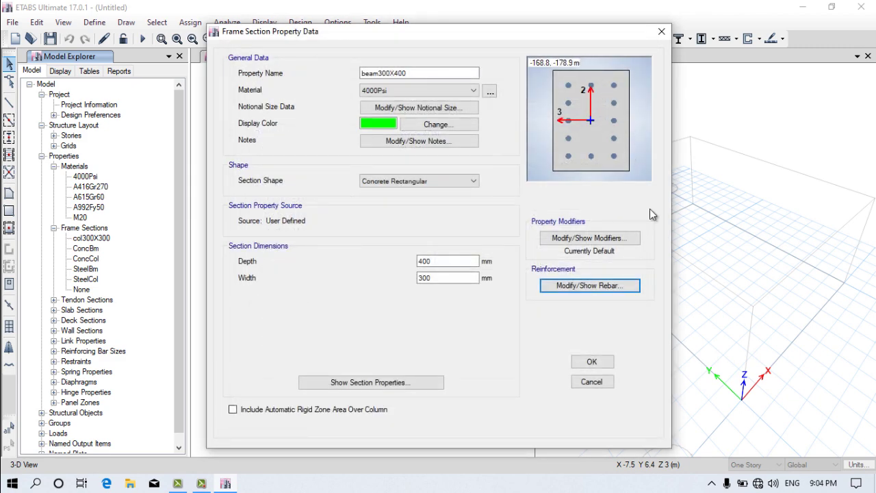
click(592, 363)
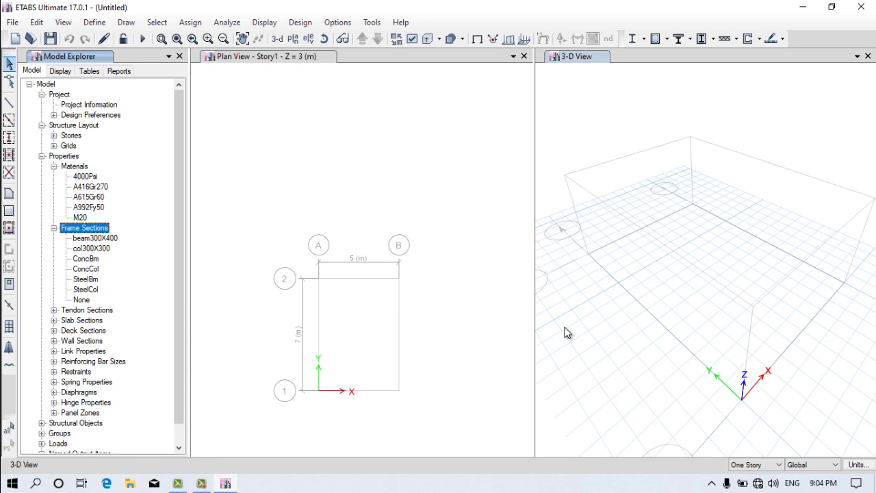
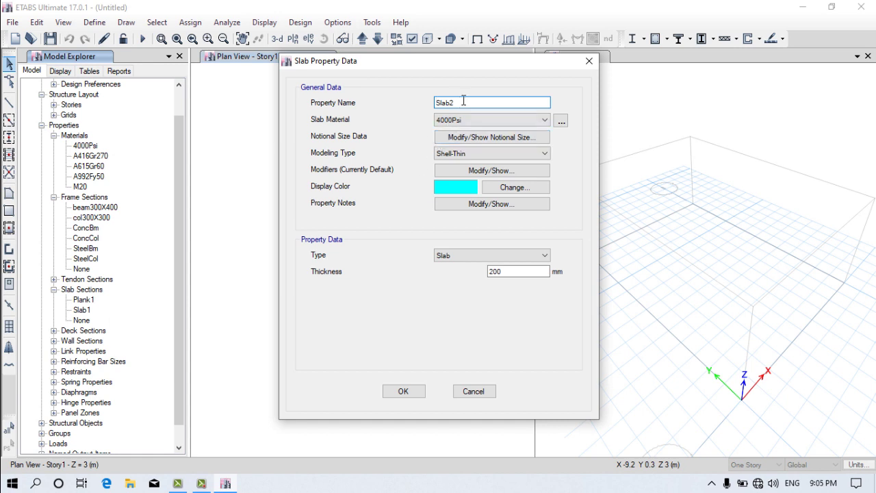
- Name the new slab property Slab and set its material to M20, thickness to 120 mm and type to Slab
text(Slab)
click(506, 120)
click(448, 164)
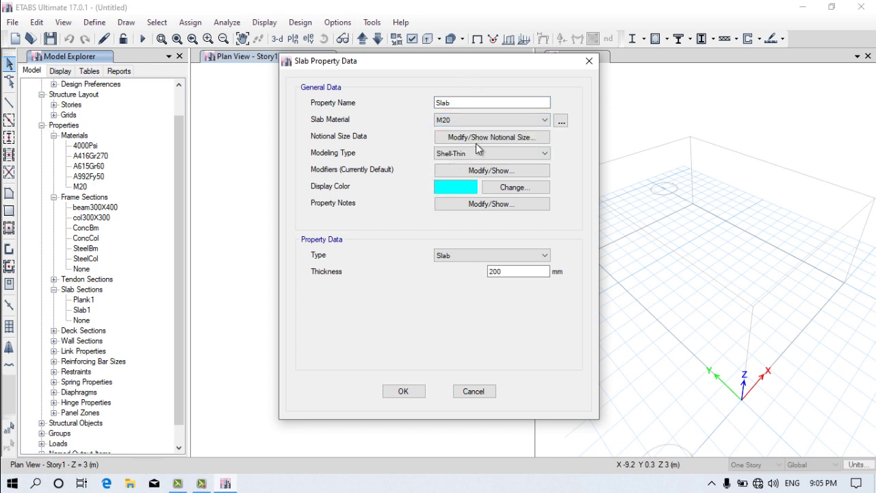
drag(520, 271, 482, 275)
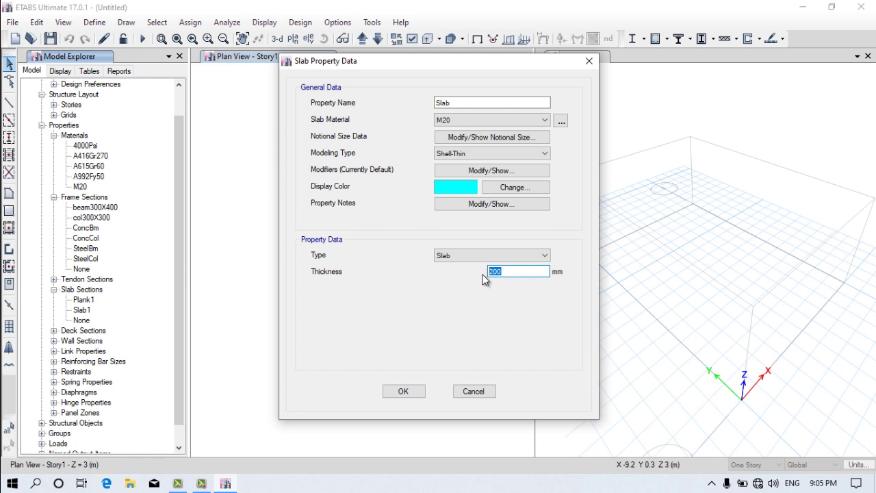
text(120)
click(475, 256)
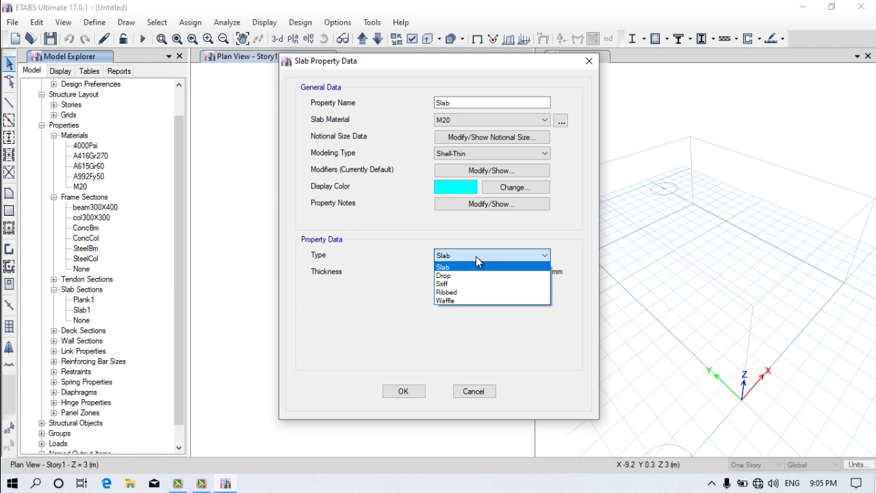
click(474, 266)
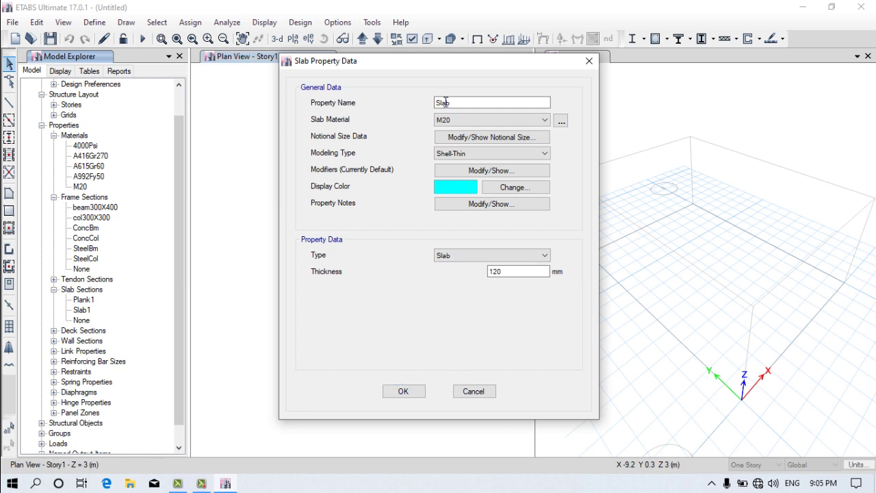
- Keep the slab's modeling type as Shell-Thin, review its notional size data and save the slab property
click(481, 153)
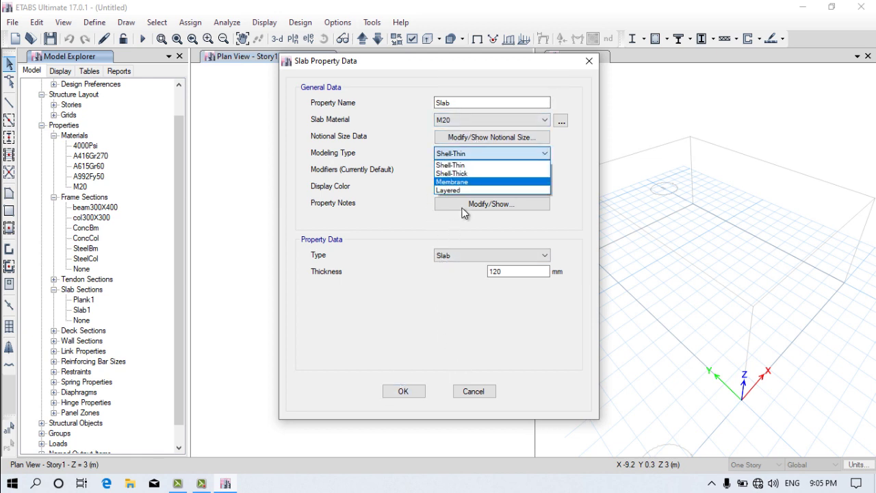
click(448, 164)
click(470, 137)
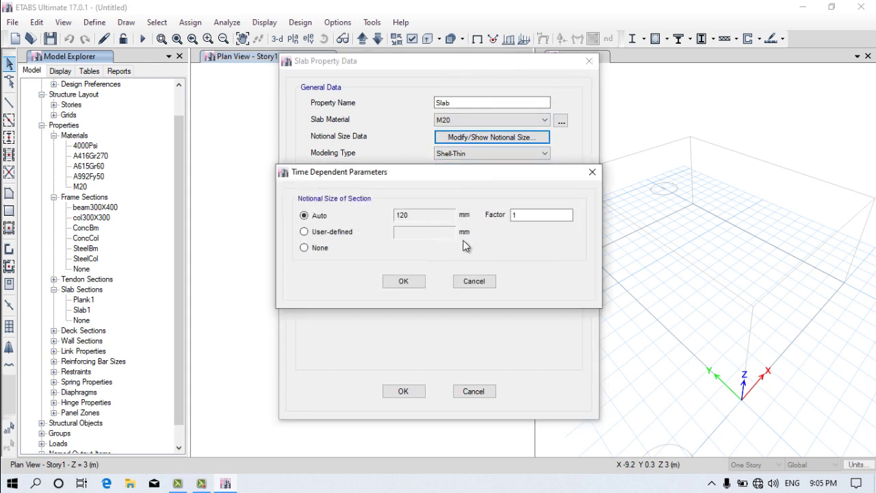
click(472, 281)
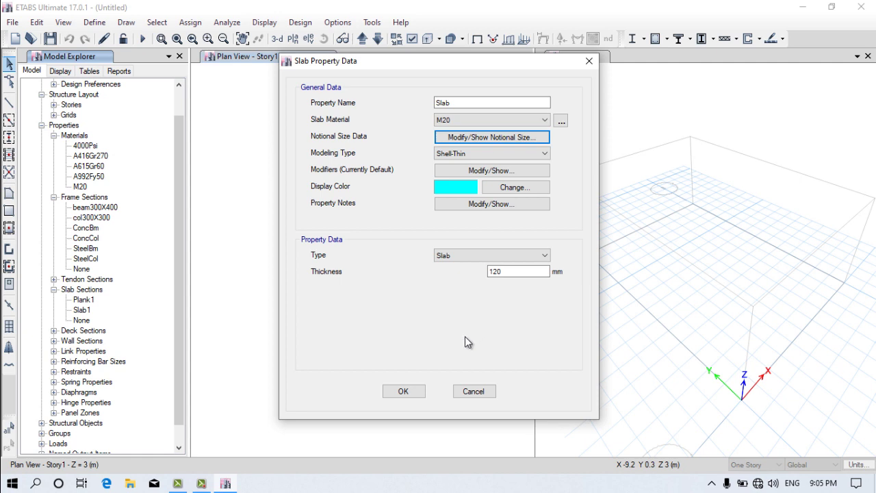
click(401, 391)
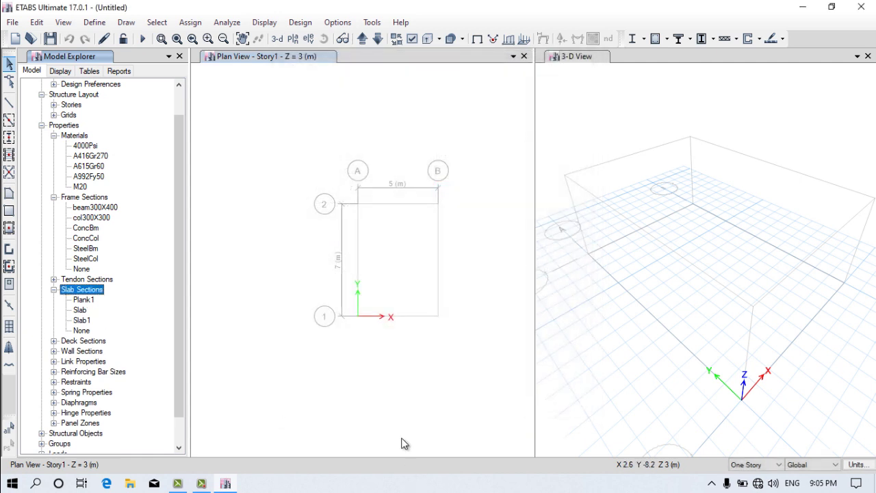
- Modify the beam300X400 frame section to use the M20 material
right_click(105, 208)
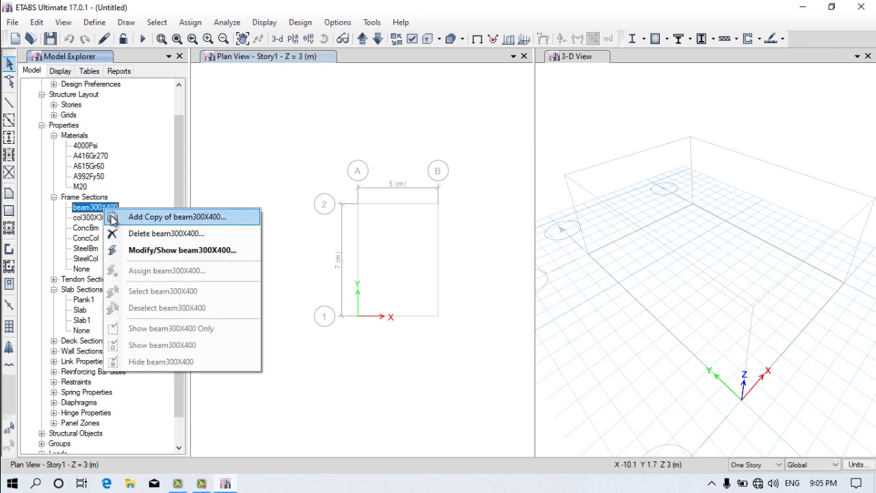
click(133, 250)
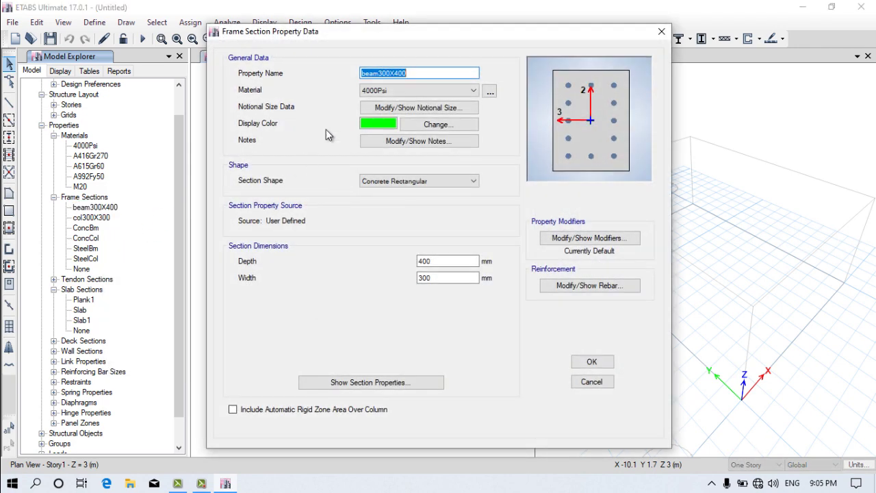
click(384, 92)
click(387, 136)
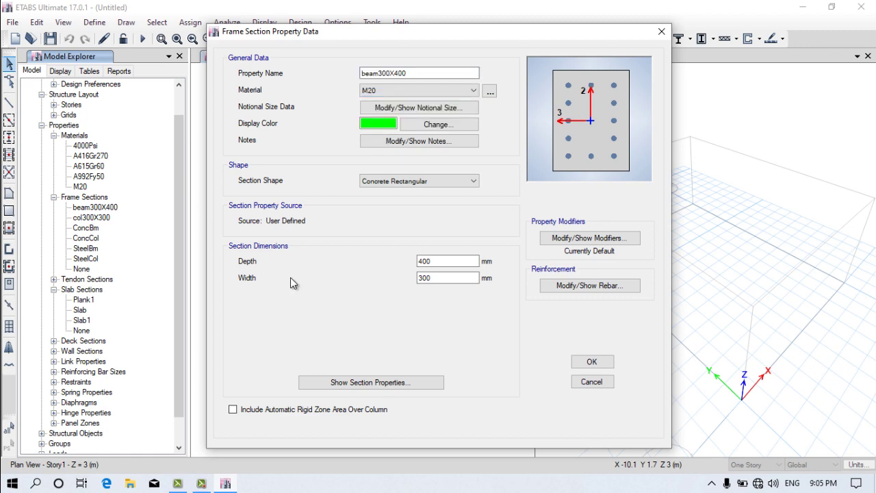
click(581, 366)
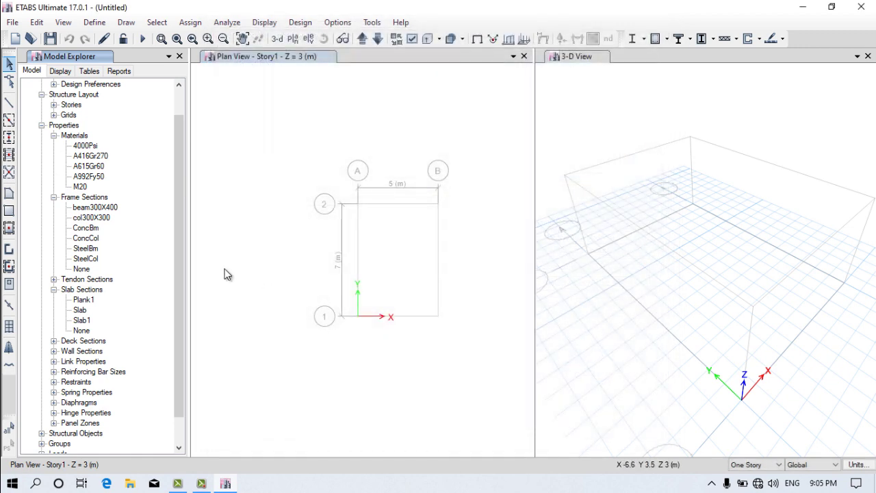
- Check the material and dimensions of the col300X300 frame section, and select the Slab section in the model tree
click(91, 218)
right_click(91, 217)
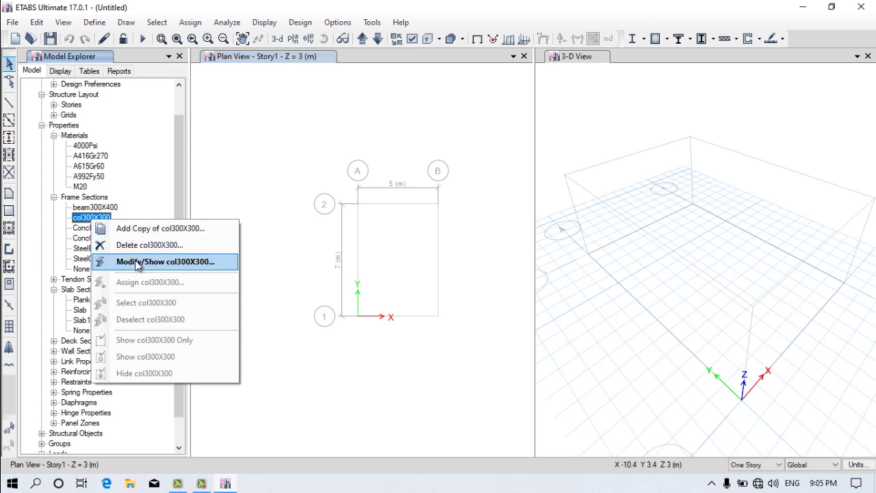
click(174, 261)
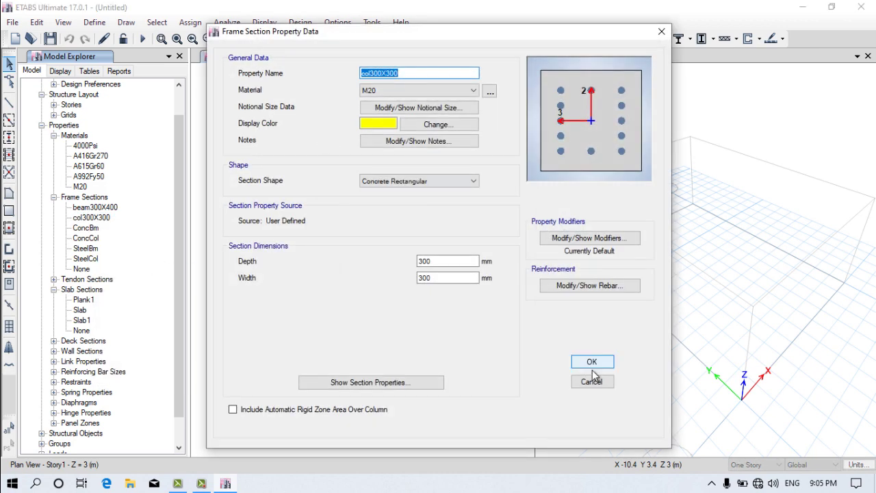
click(590, 382)
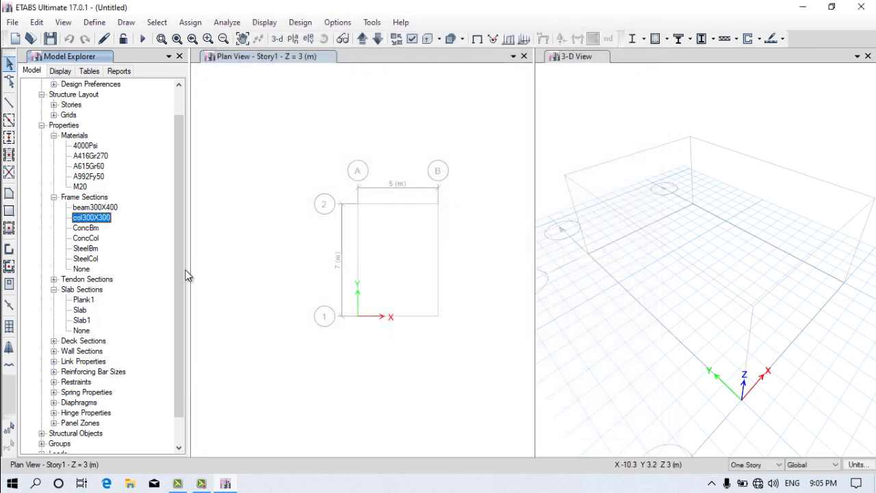
click(80, 310)
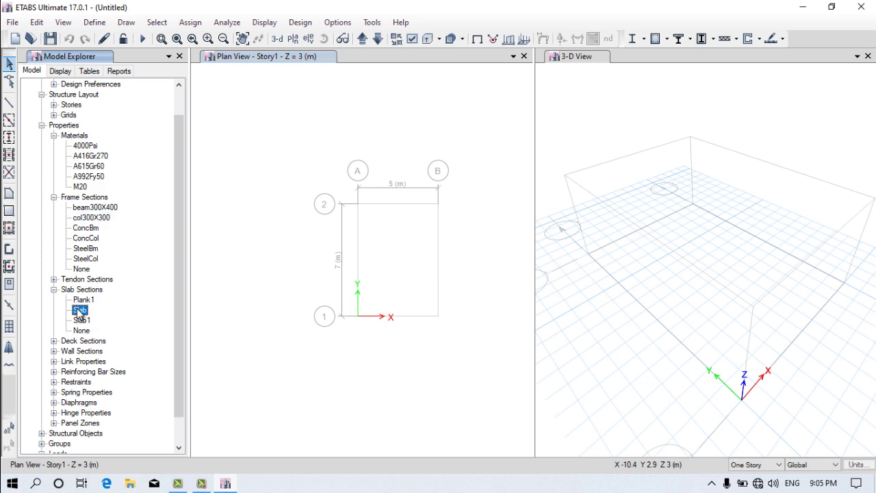
- Check the material, modeling type and thickness of the Slab section, leaving its property data unmodified
right_click(80, 310)
click(134, 352)
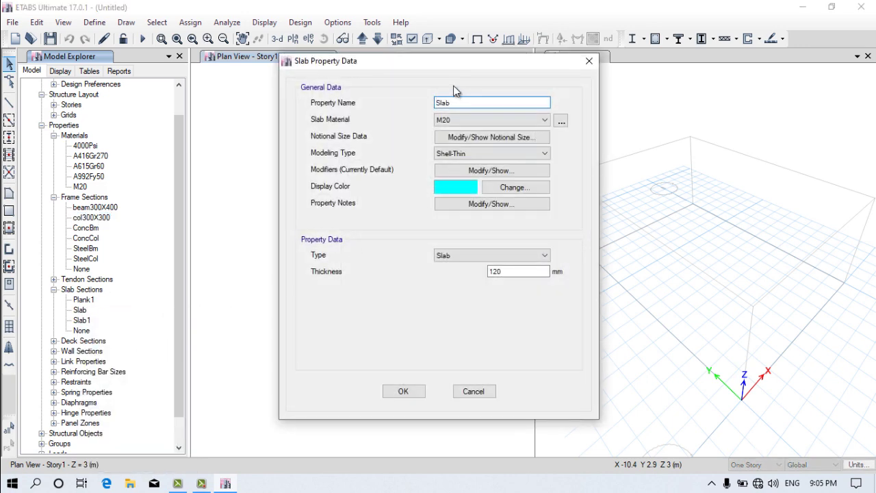
click(468, 392)
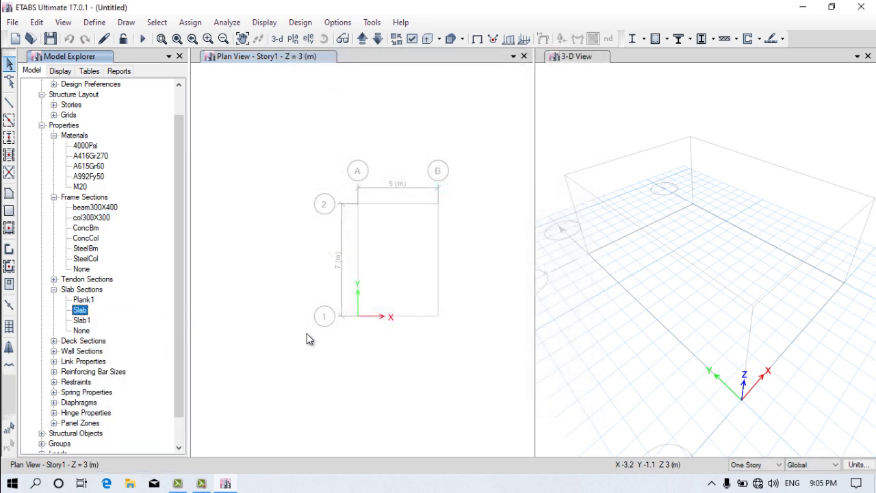
scroll(71, 382, down, 1)
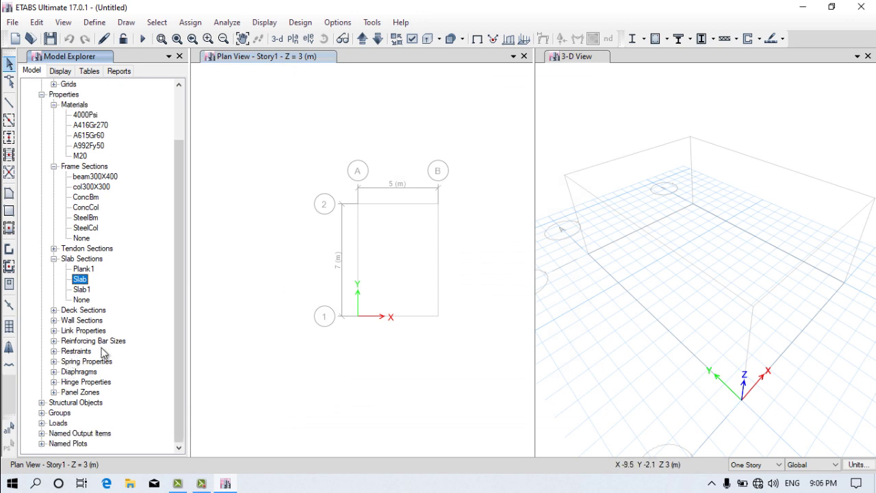
scroll(96, 370, up, 2)
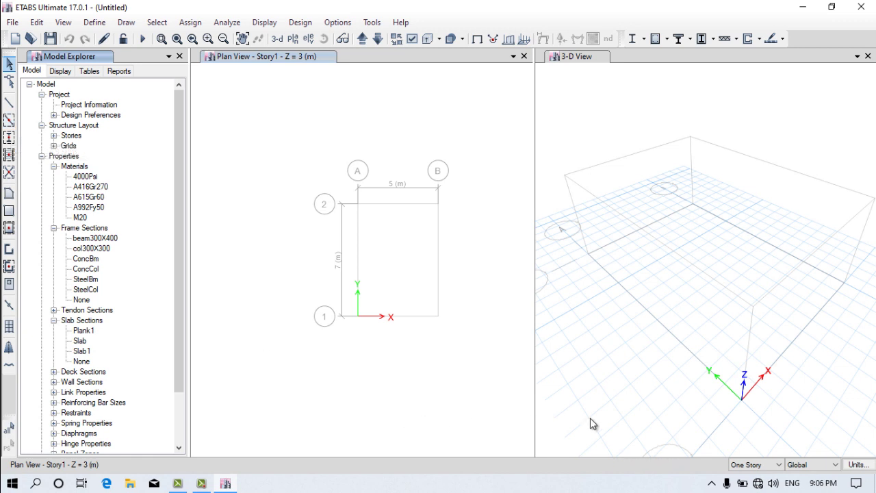
- Switch the story scope for drawing and selection to All Stories while working in the 3-D view
click(624, 408)
scroll(710, 122, down, 3)
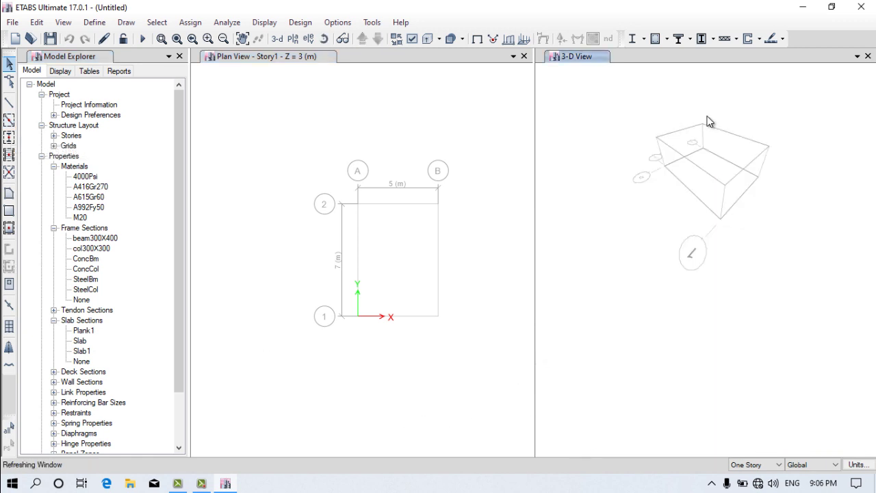
scroll(684, 167, up, 5)
scroll(624, 220, down, 3)
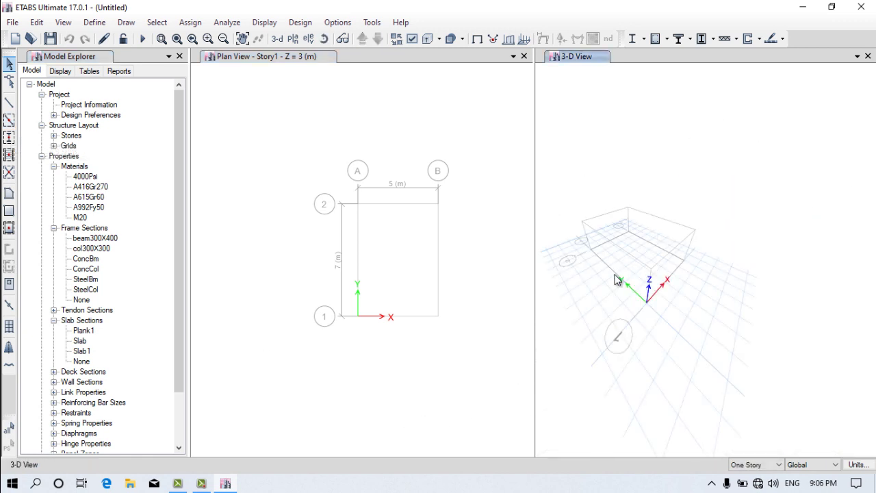
click(777, 464)
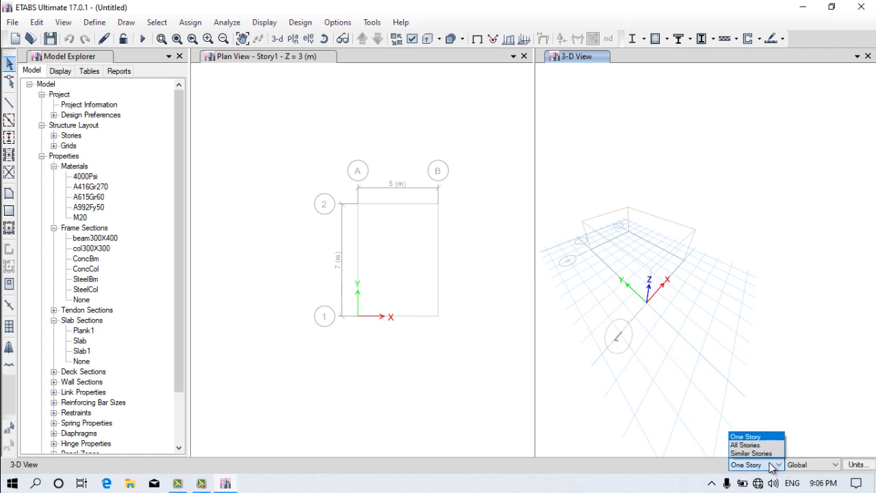
click(802, 469)
click(802, 469)
click(803, 470)
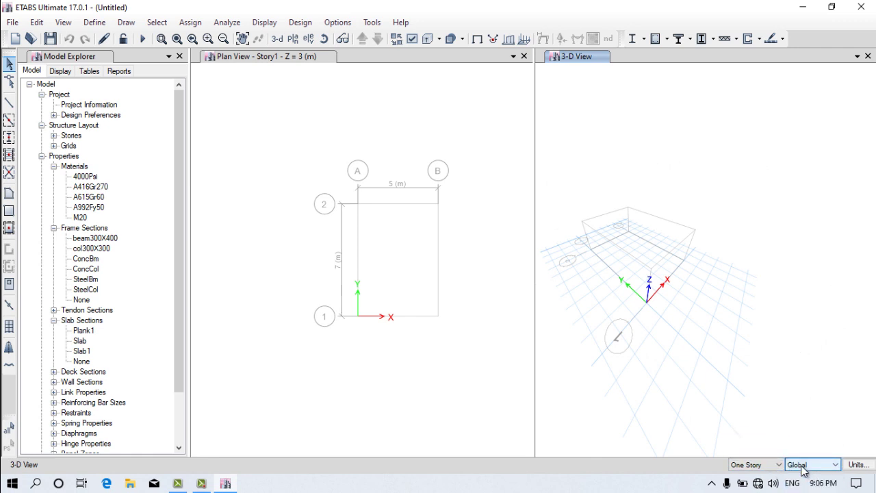
click(768, 465)
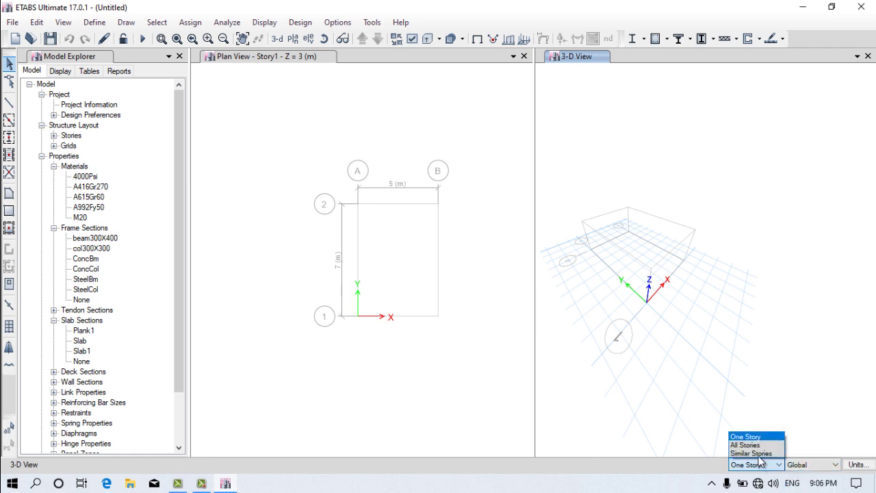
click(755, 447)
scroll(691, 286, up, 5)
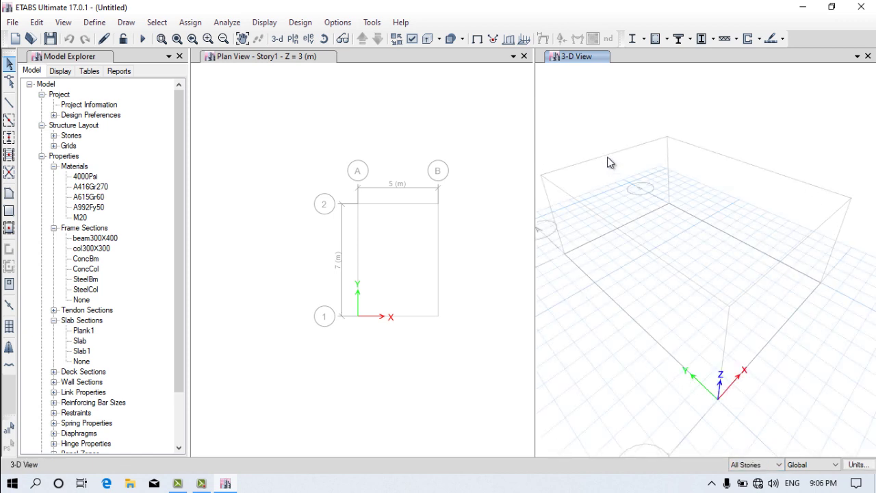
- Set the active coordinate system to G1
click(834, 464)
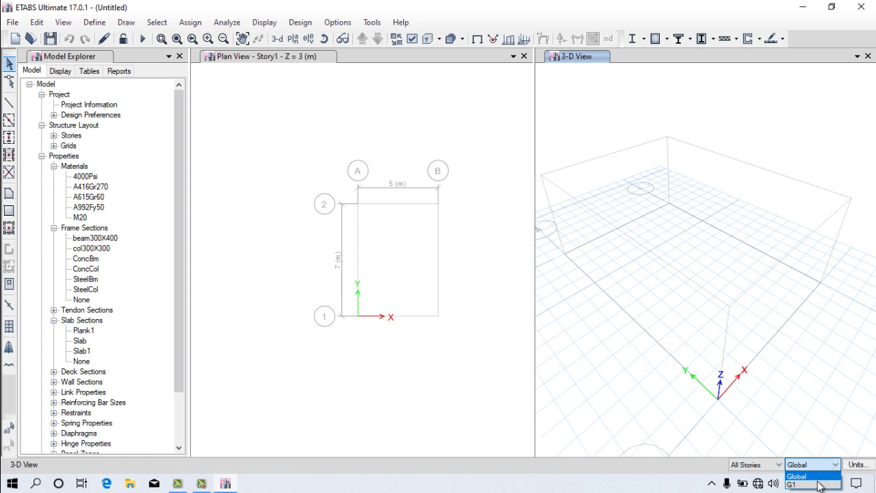
click(817, 484)
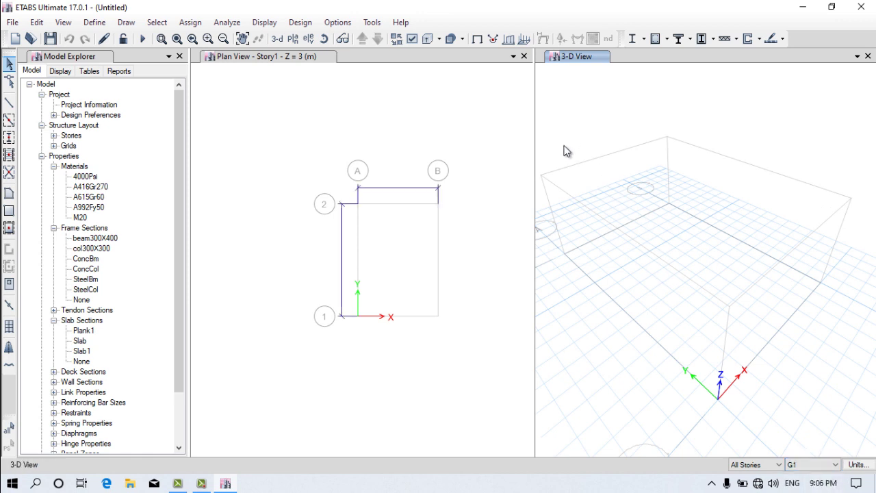
scroll(629, 334, down, 5)
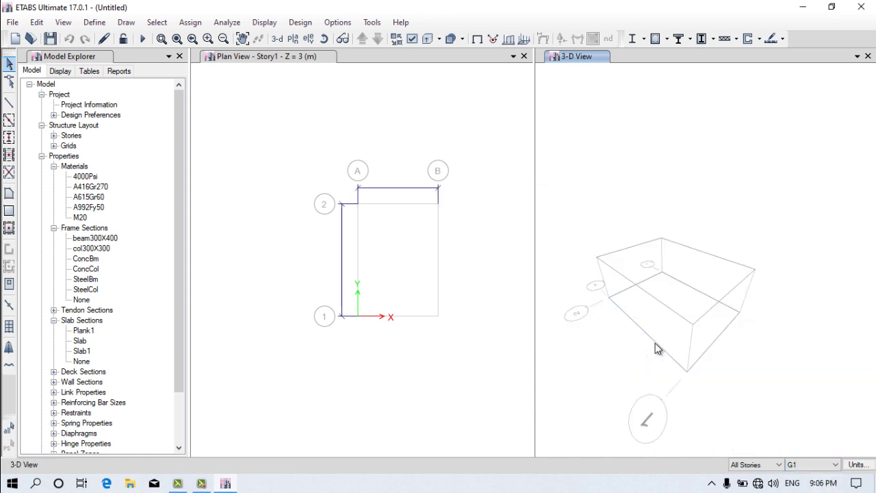
- Try the Similar Stories and All Stories scopes, and return the story scope to One Story
click(756, 464)
click(755, 453)
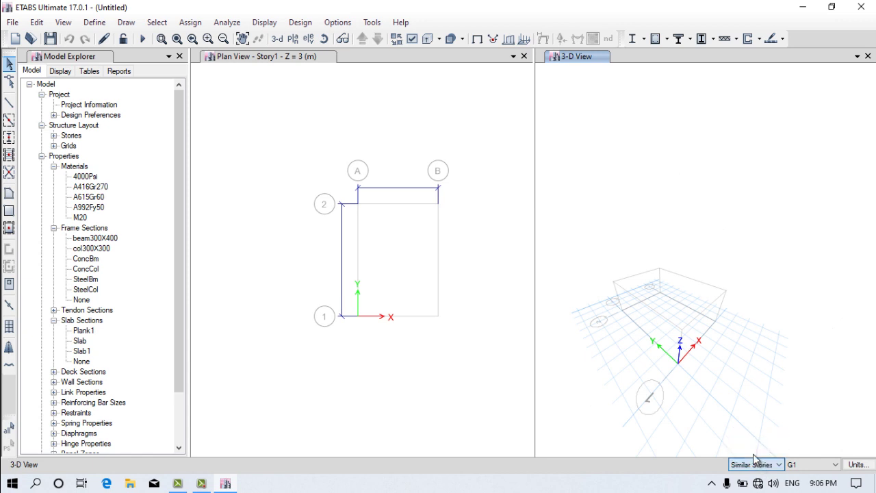
click(756, 465)
click(747, 445)
click(752, 465)
click(744, 437)
scroll(746, 319, down, 5)
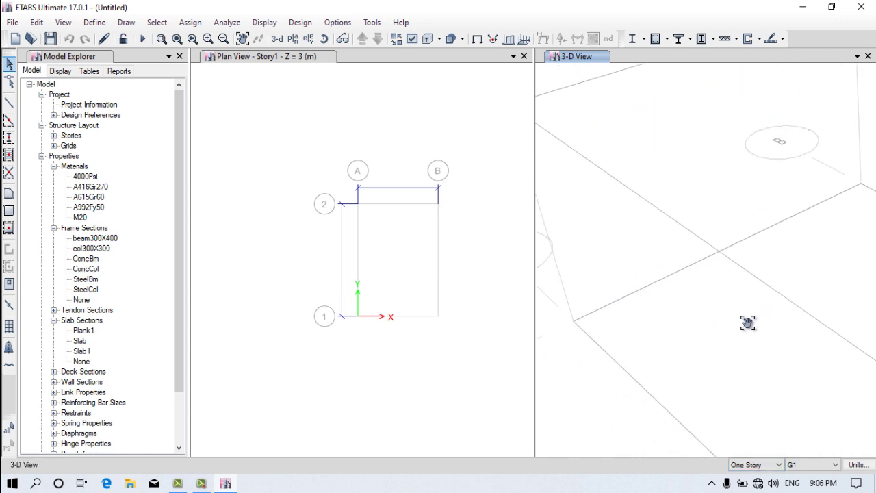
middle_drag(641, 63, 678, 216)
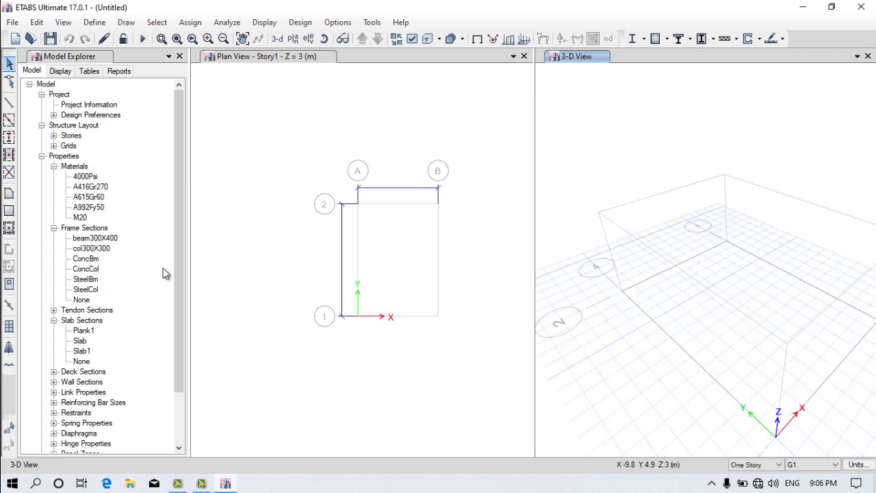
- Quick-draw beams with the beam300X400 section along all four top edges of the grid at Story1
click(8, 126)
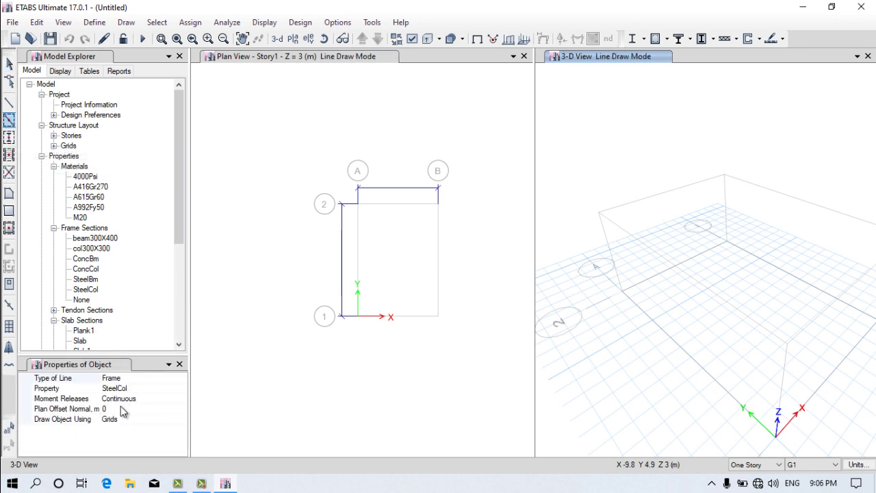
click(137, 388)
click(181, 388)
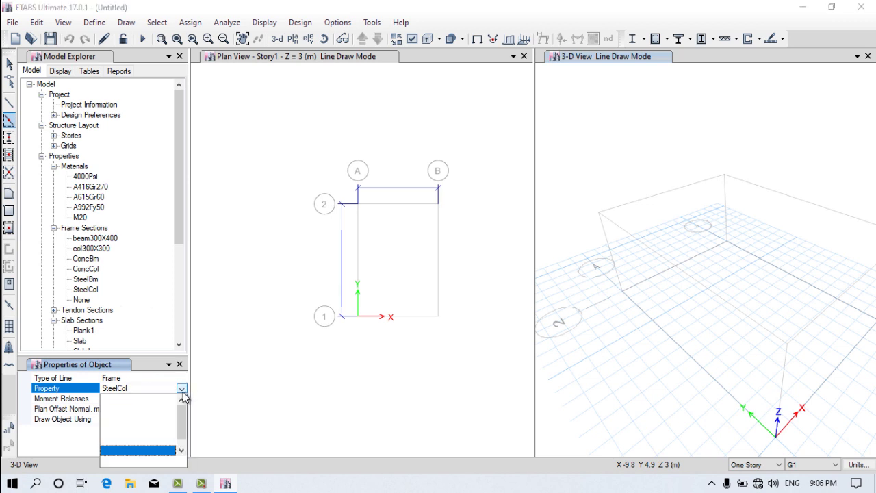
click(148, 400)
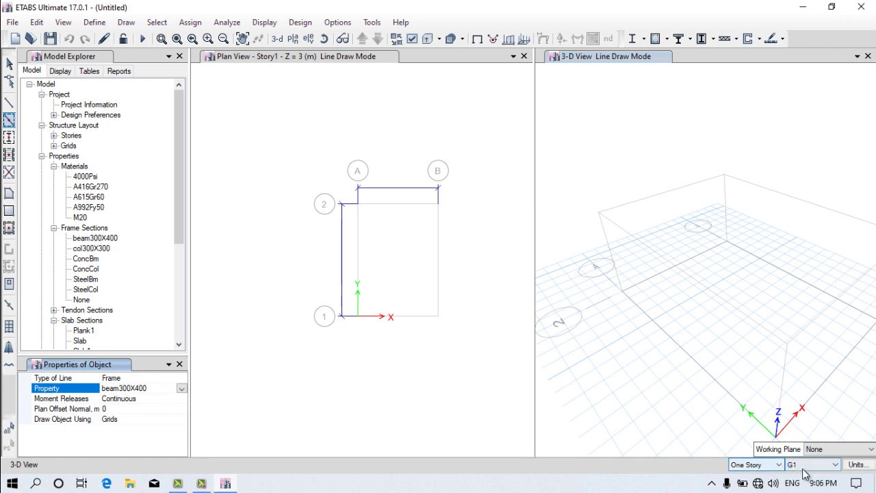
middle_drag(692, 283, 629, 147)
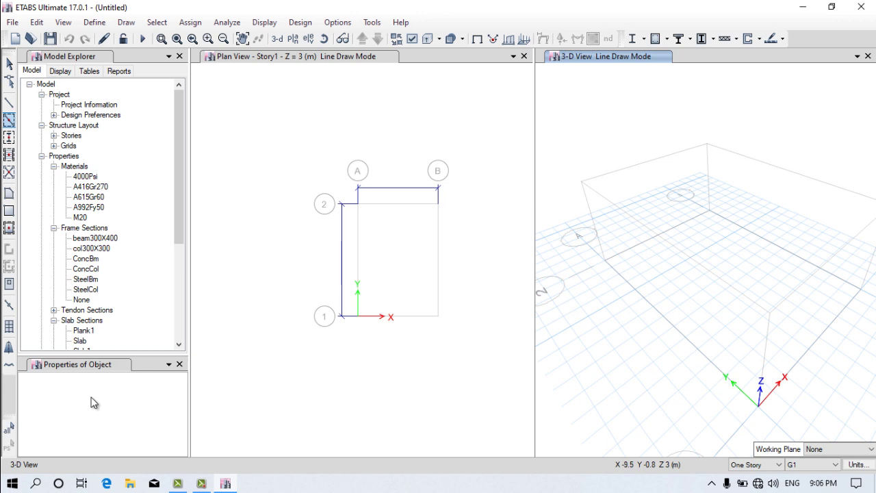
click(8, 120)
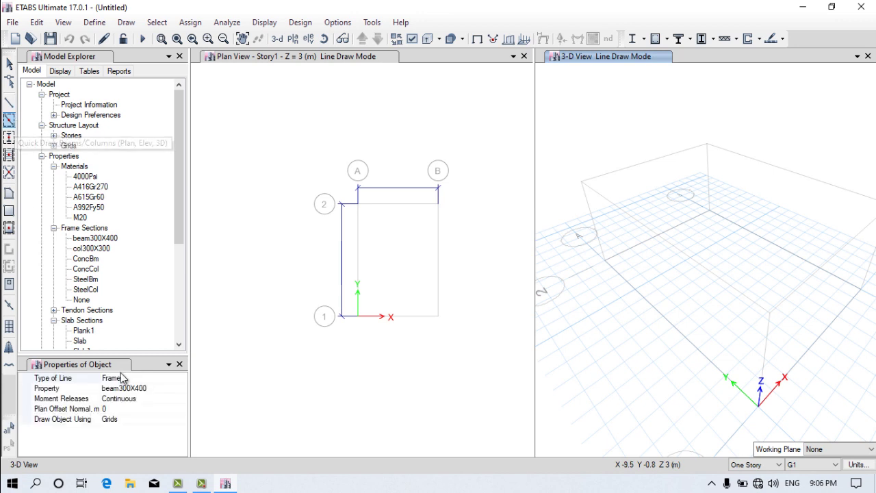
click(137, 391)
click(182, 388)
click(175, 400)
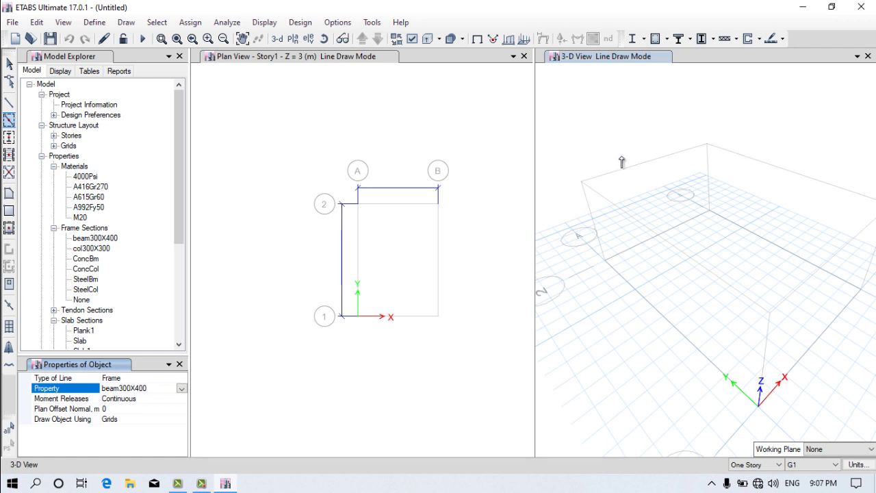
click(631, 179)
click(602, 204)
click(727, 152)
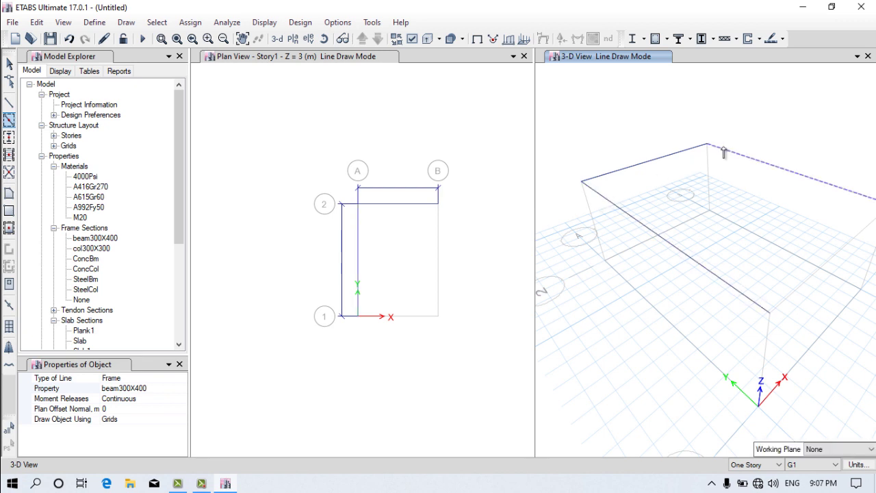
click(815, 276)
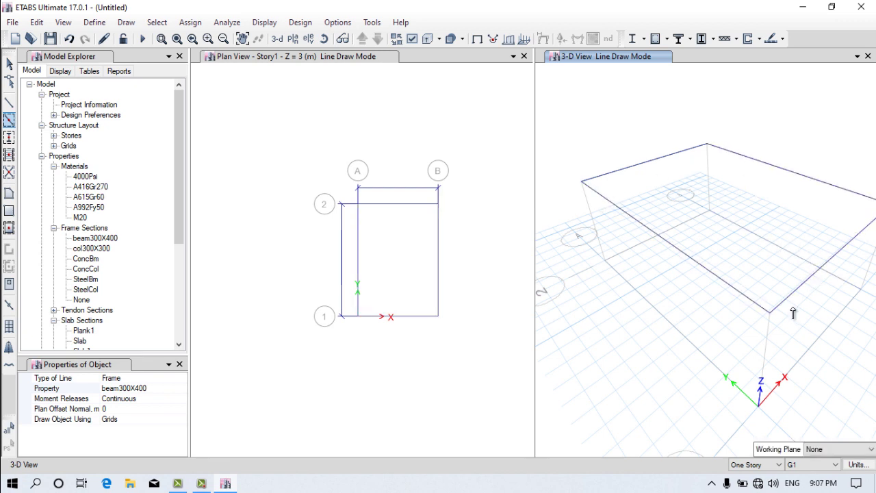
- Quick-draw columns with the col300X300 section on the four vertical grid lines, and return to object selection
scroll(792, 313, down, 3)
scroll(695, 276, up, 3)
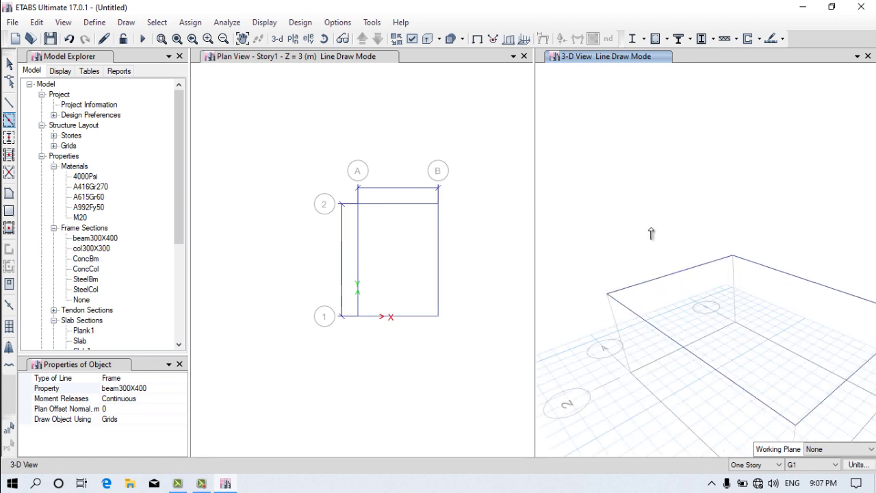
click(159, 387)
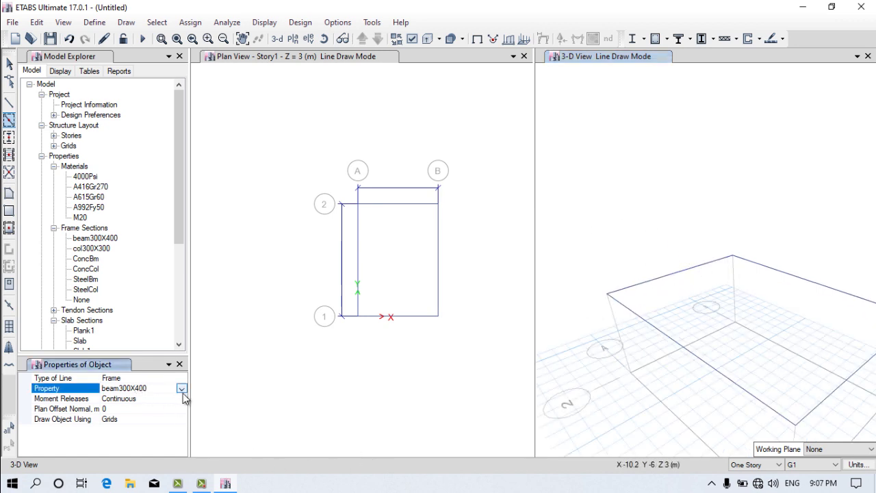
click(182, 389)
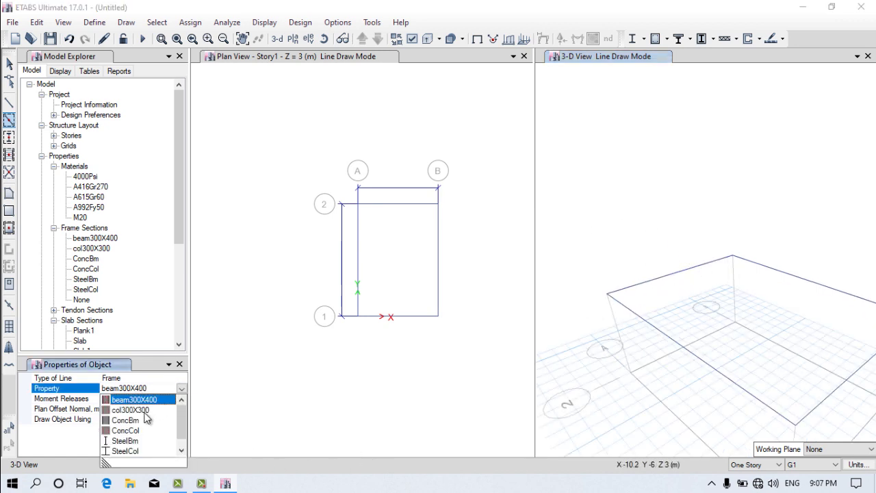
click(140, 410)
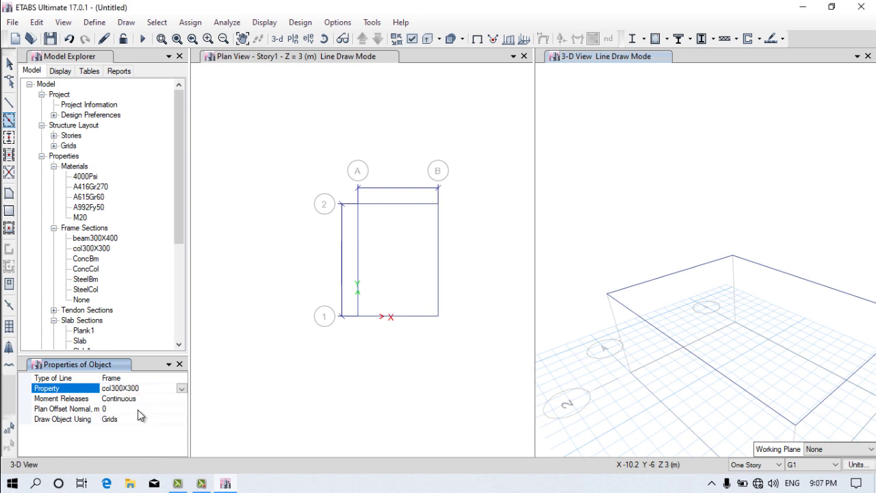
click(616, 319)
click(727, 280)
middle_drag(687, 327, 634, 258)
click(743, 380)
click(843, 297)
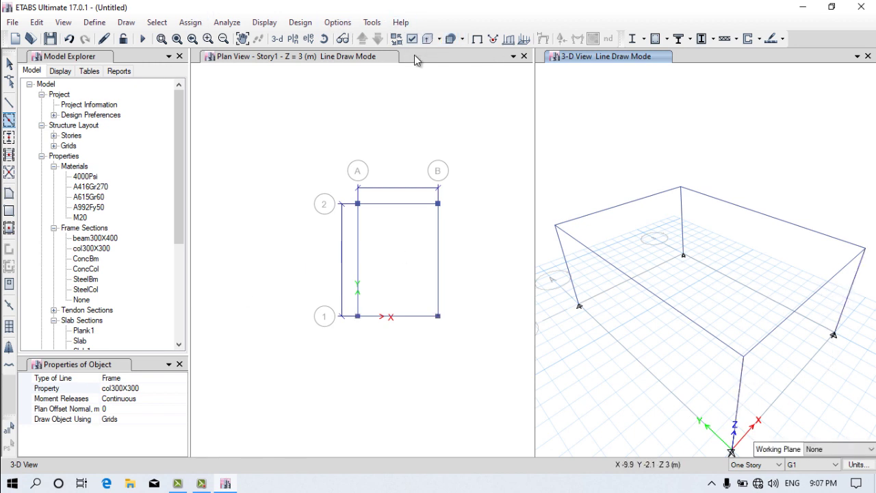
click(9, 63)
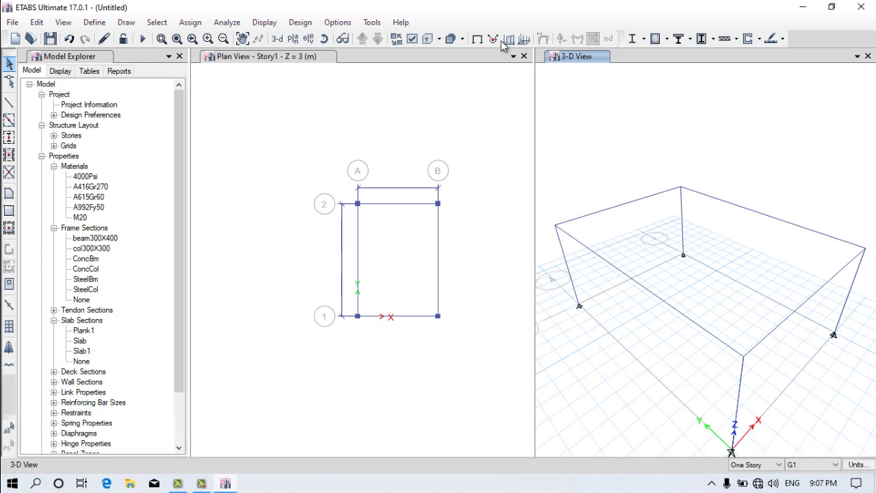
- Display the beams and columns as extruded solid shapes in the 3-D view
click(426, 39)
scroll(623, 259, down, 3)
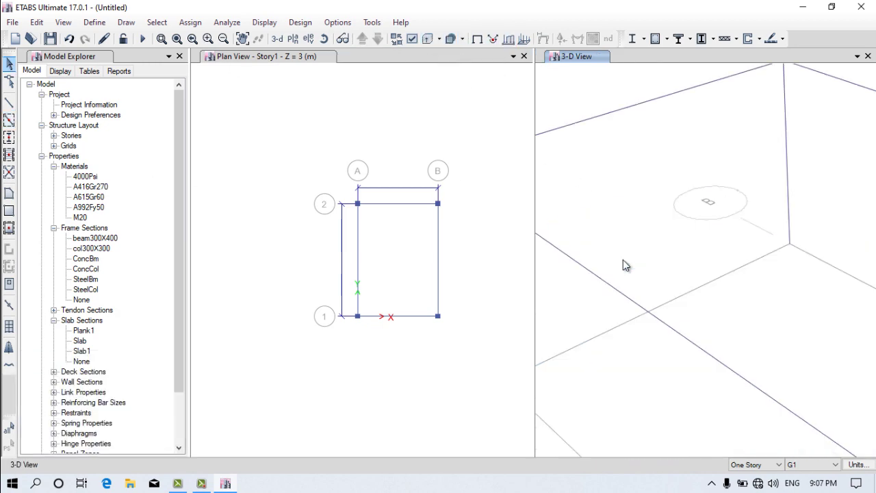
shift+middle_drag(623, 259, 616, 292)
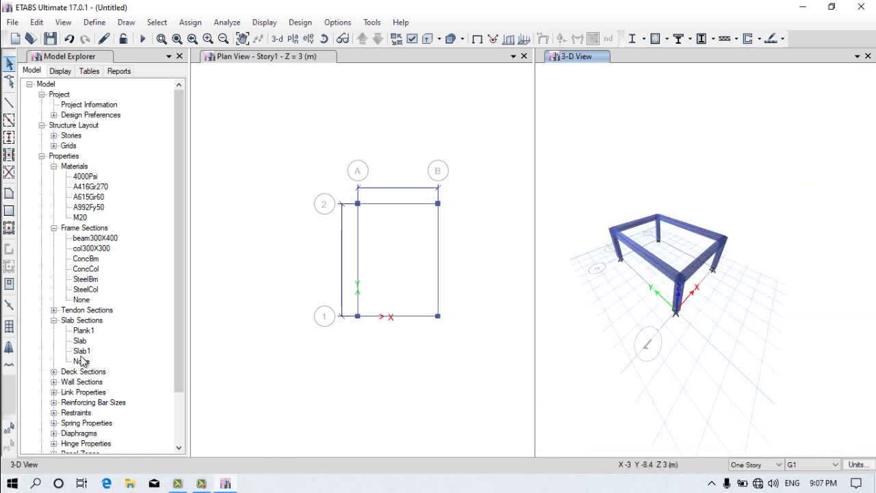
- Quick-draw a floor with the Slab section inside the grid panel at Story1, and return to object selection
click(9, 230)
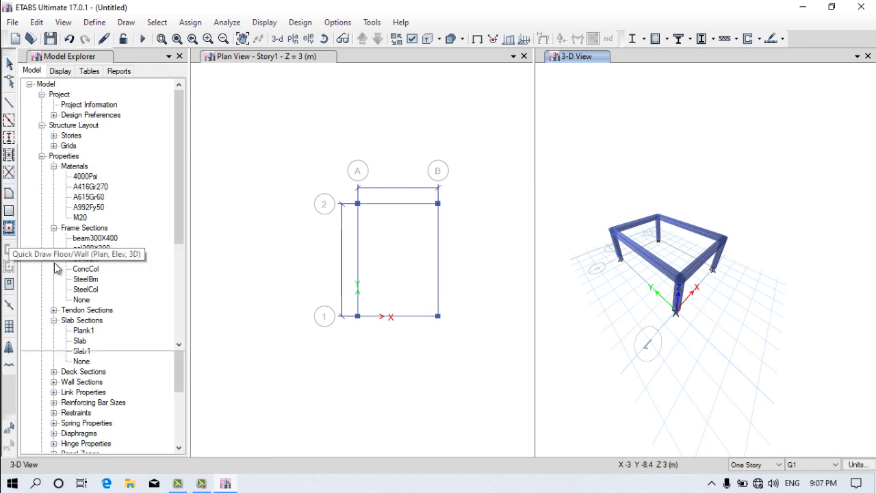
click(162, 380)
click(181, 379)
click(113, 421)
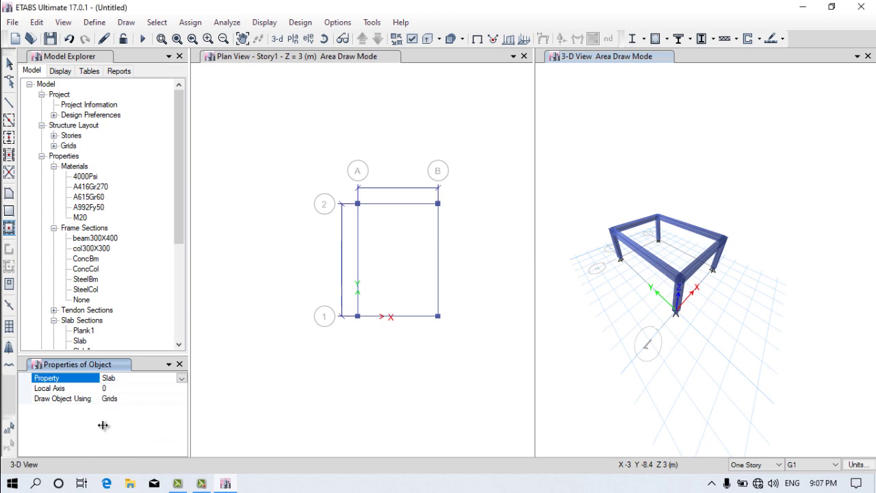
scroll(640, 256, up, 3)
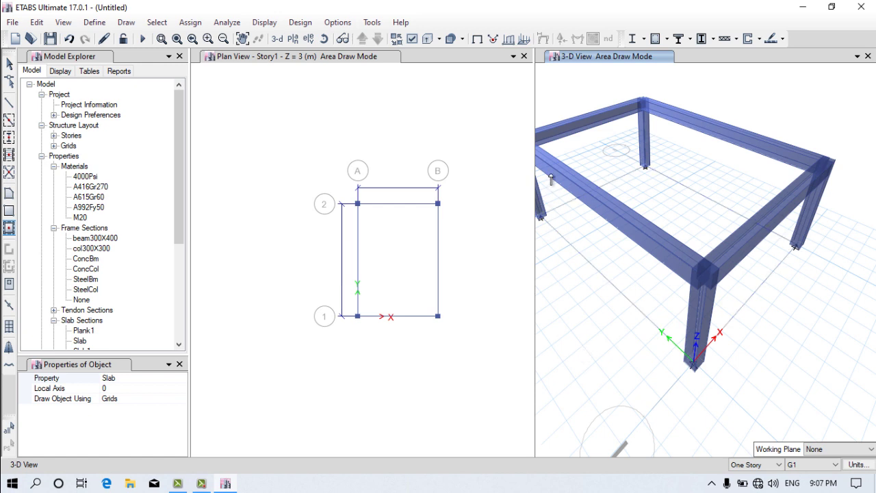
click(608, 122)
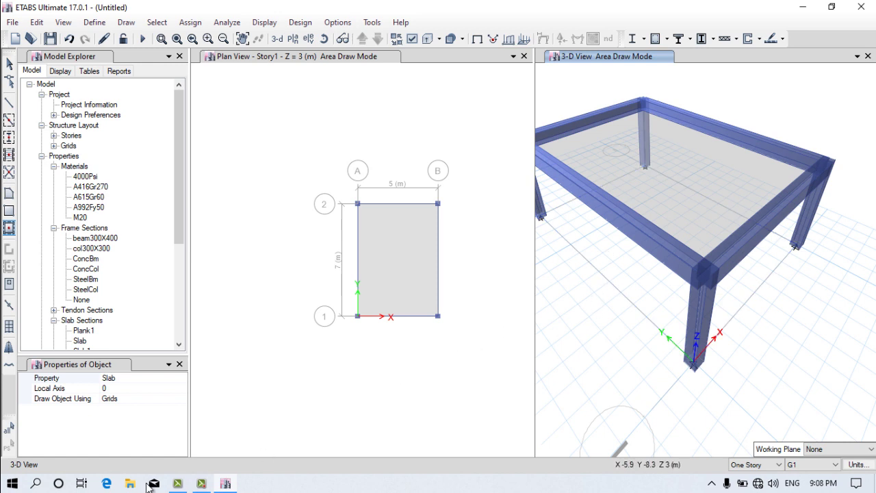
key(Escape)
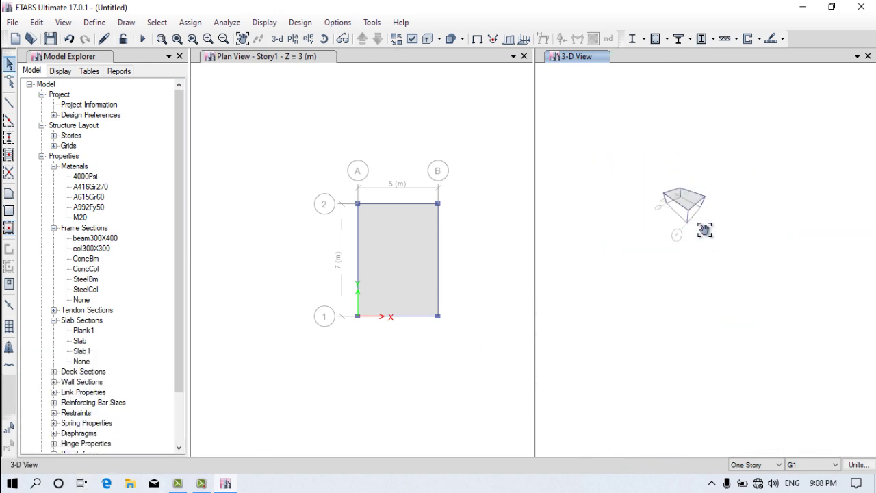
- Turn off the extruded shapes in the 3-D view and select the slab
scroll(692, 212, up, 5)
scroll(715, 250, up, 3)
scroll(794, 279, down, 3)
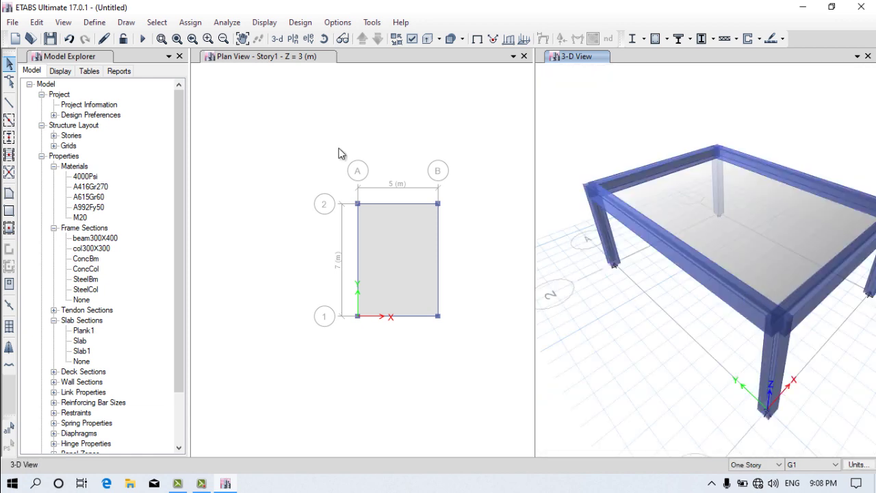
click(428, 38)
scroll(614, 191, down, 3)
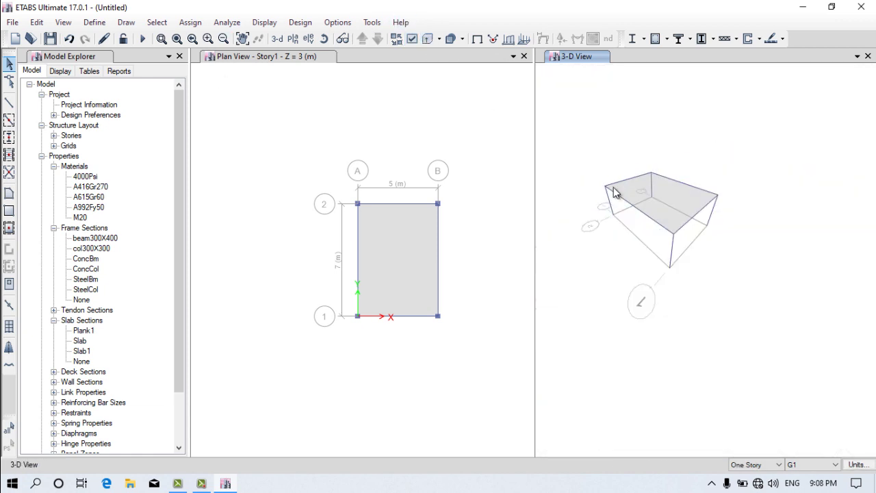
click(637, 199)
scroll(637, 199, up, 4)
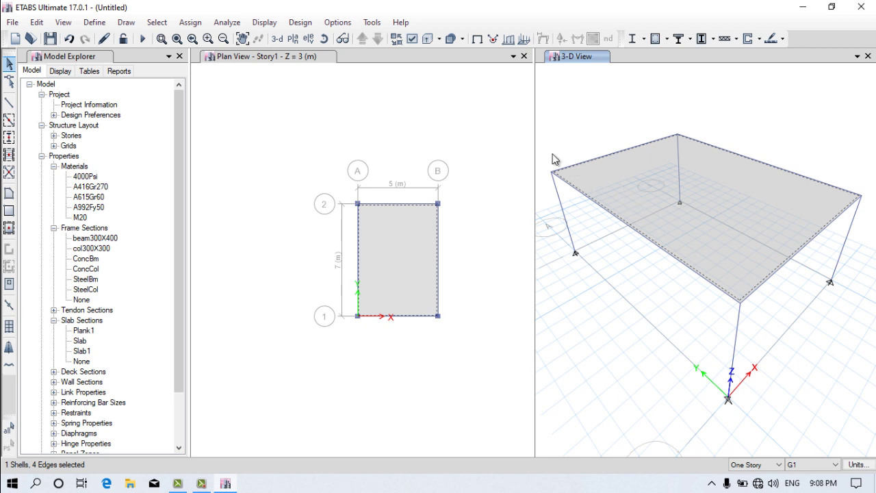
- Check the selected slab with the extruded frame shapes shown, and return the 3-D view to line display
click(424, 39)
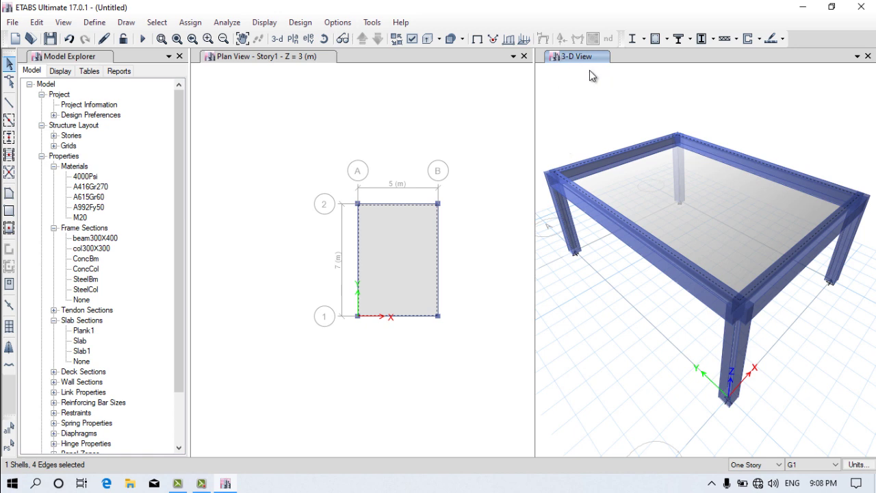
click(436, 41)
click(436, 41)
click(434, 39)
scroll(582, 152, down, 3)
middle_drag(581, 153, 694, 232)
scroll(562, 137, up, 5)
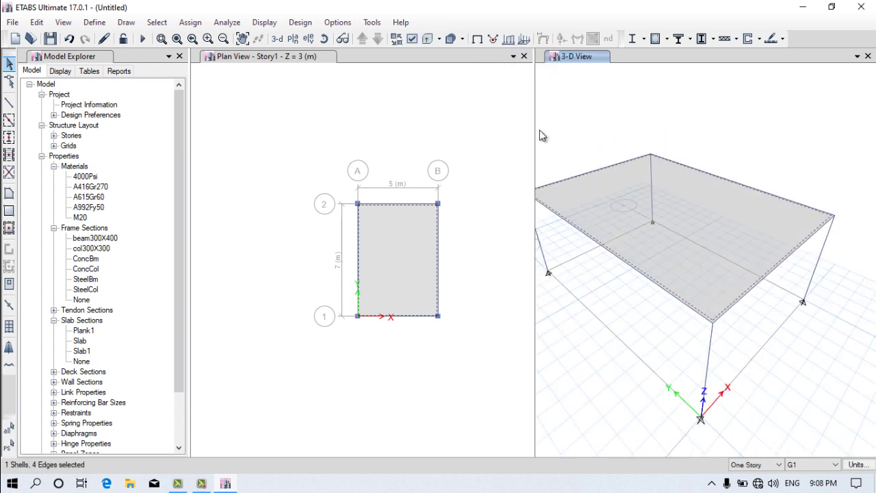
drag(534, 123, 342, 119)
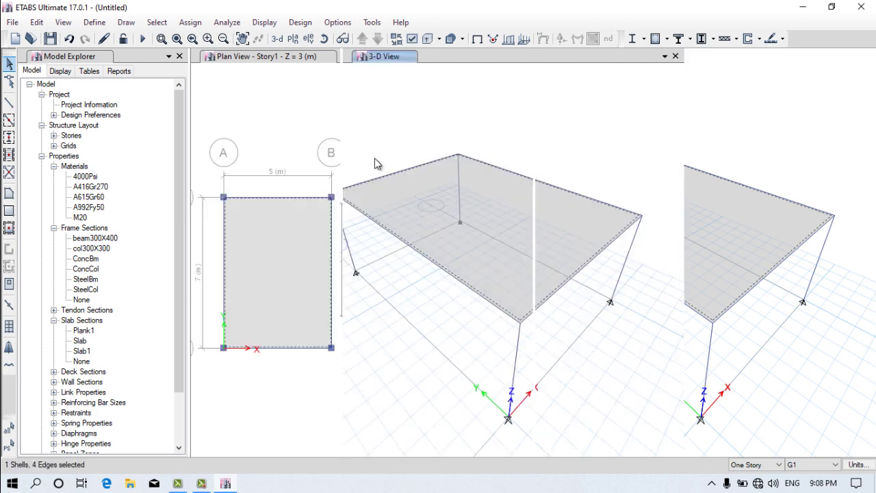
middle_drag(402, 128, 456, 154)
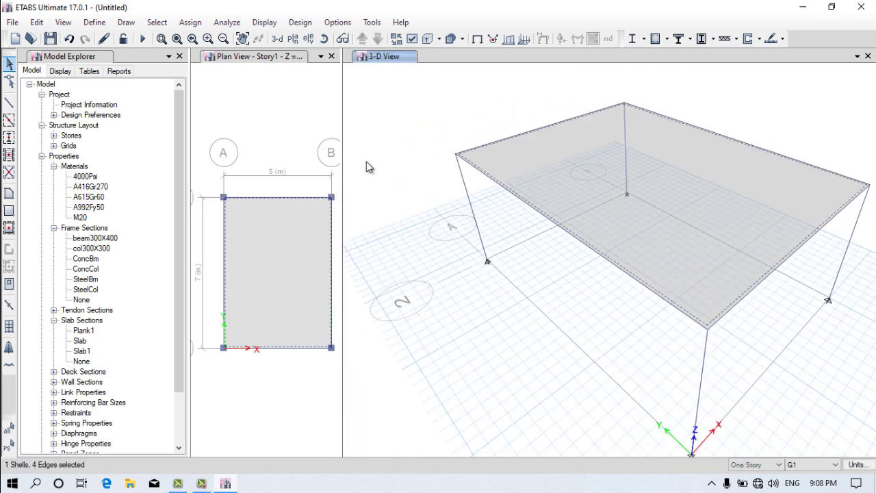
- Enlarge the plan view and examine how the slab edges meet the columns, especially at grid corner B-2
drag(354, 109, 609, 117)
click(498, 120)
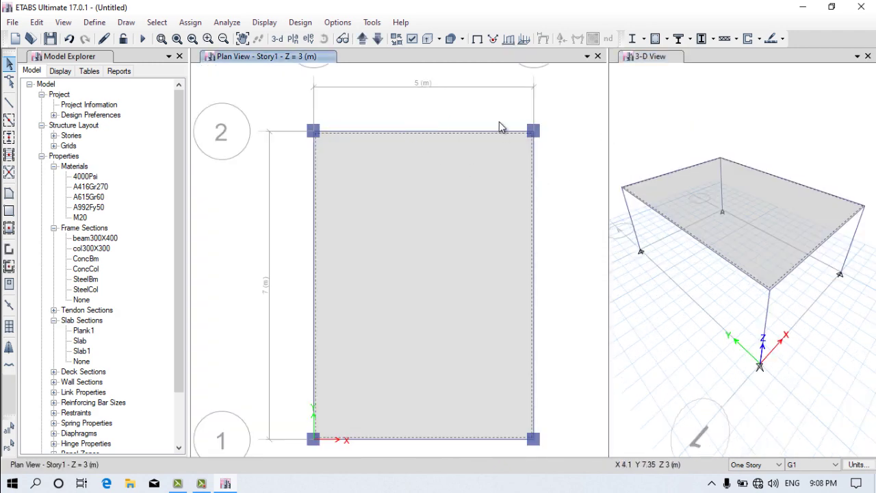
scroll(516, 149, up, 5)
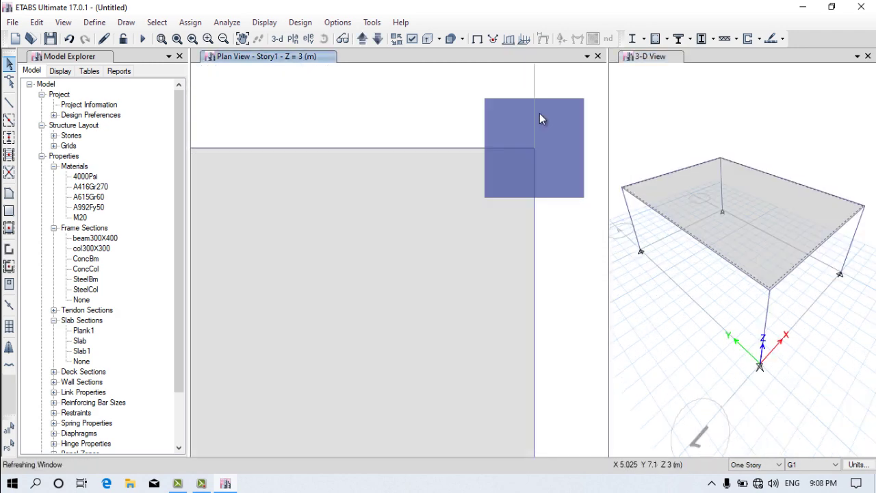
scroll(570, 140, down, 4)
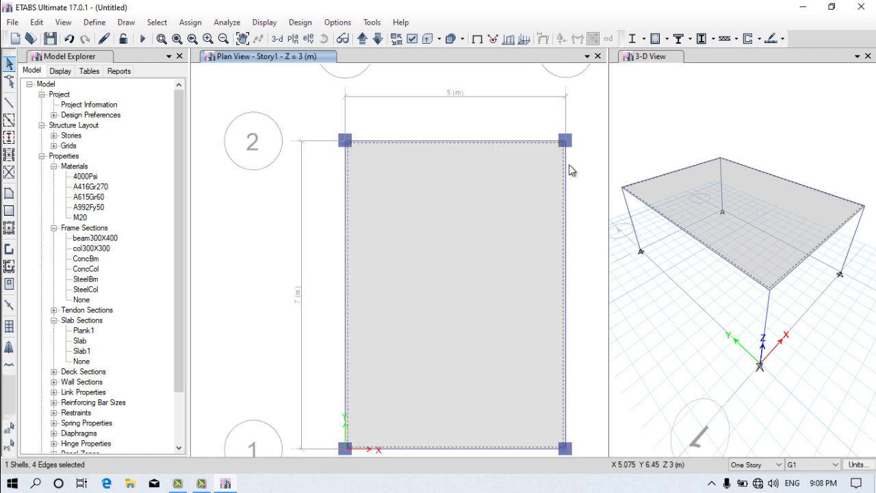
scroll(569, 164, down, 2)
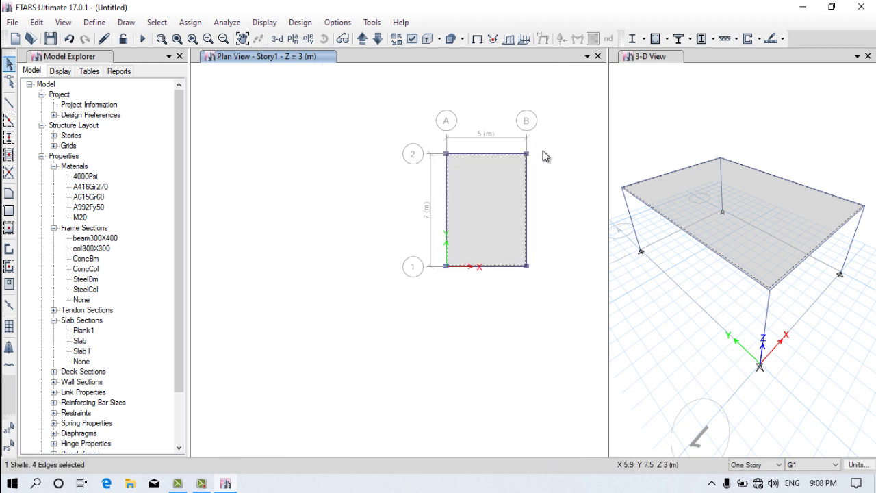
middle_drag(551, 186, 415, 189)
scroll(403, 205, up, 4)
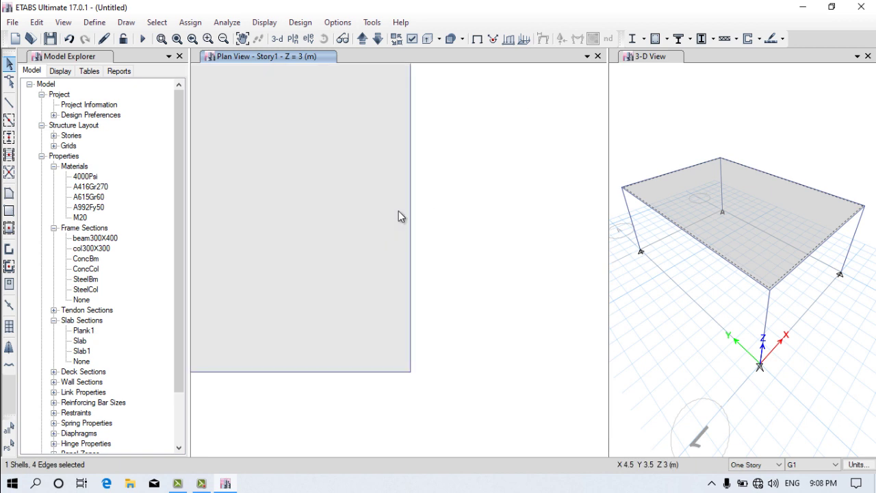
middle_drag(460, 348, 477, 364)
scroll(520, 158, down, 2)
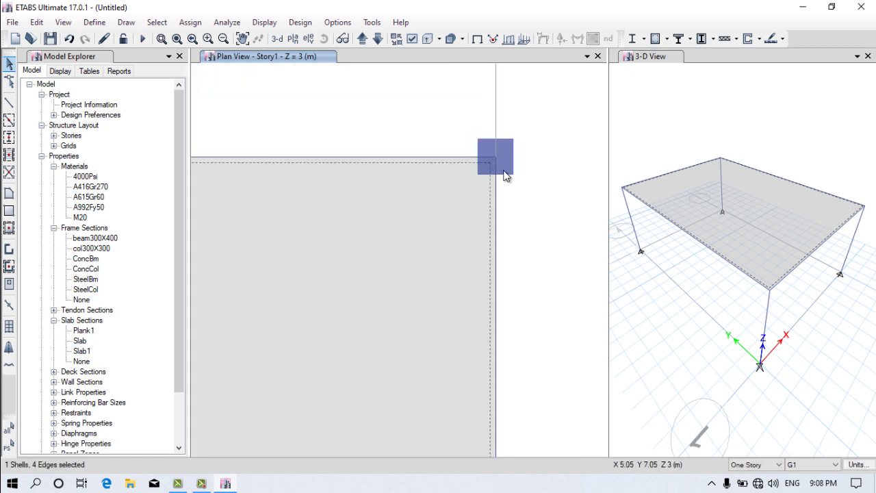
scroll(524, 221, down, 2)
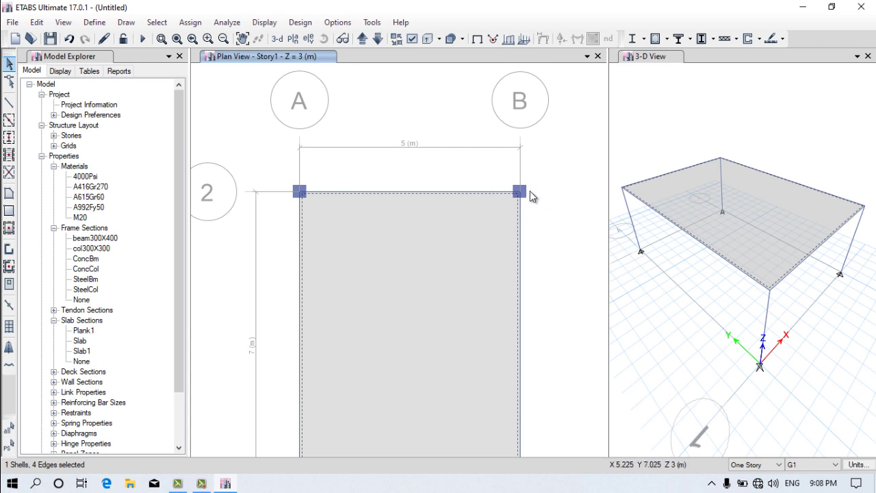
scroll(520, 189, up, 3)
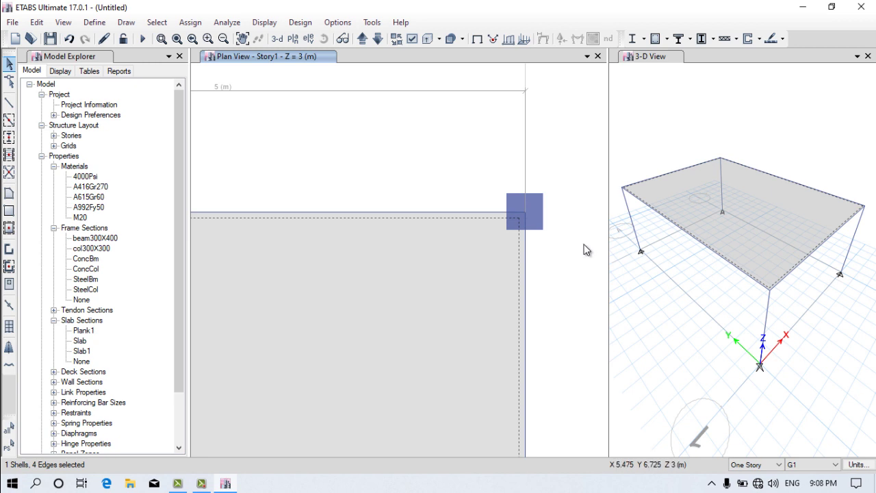
scroll(580, 236, down, 3)
middle_drag(485, 155, 446, 105)
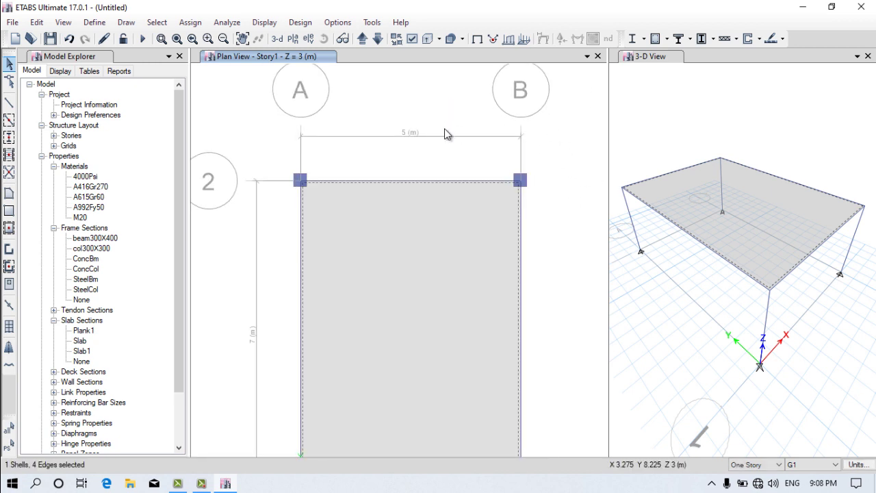
scroll(445, 130, down, 3)
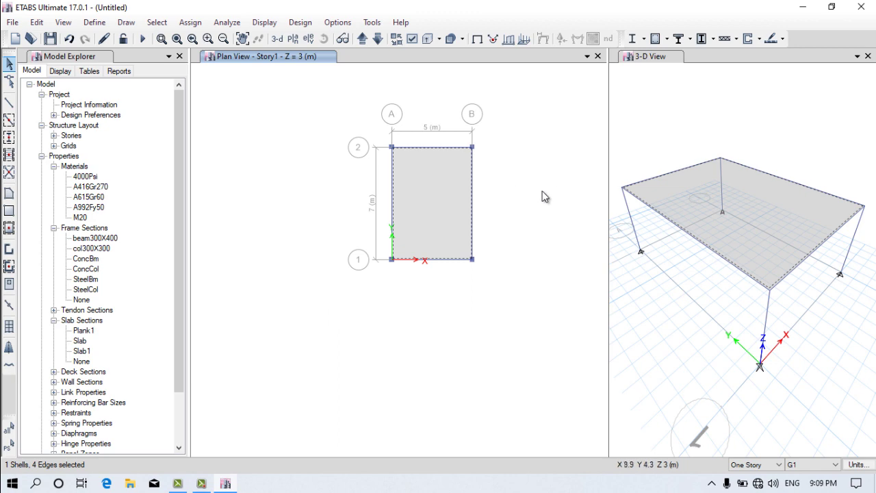
- Clear the slab selection and select the four perimeter beams in an enlarged 3-D view
drag(602, 141, 326, 144)
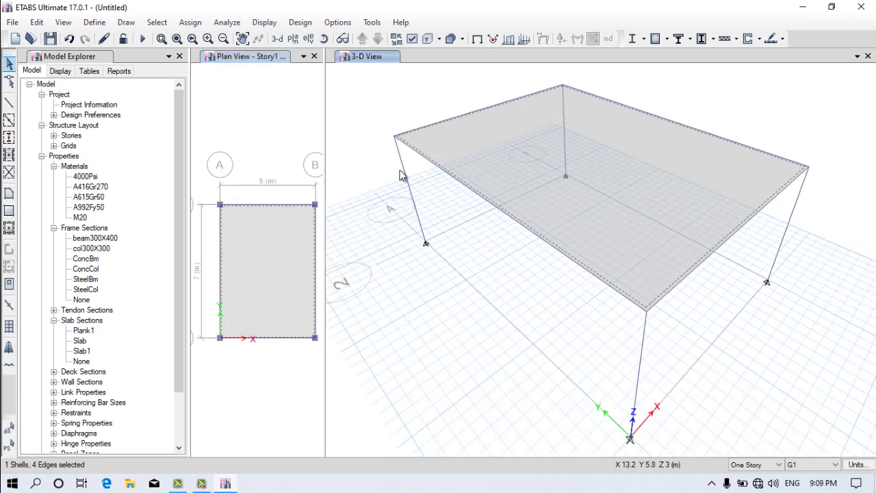
middle_drag(381, 157, 377, 175)
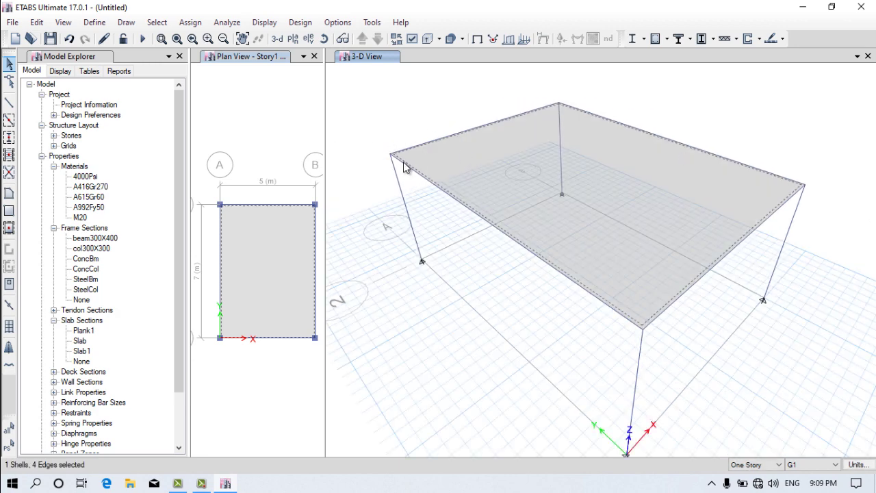
click(429, 139)
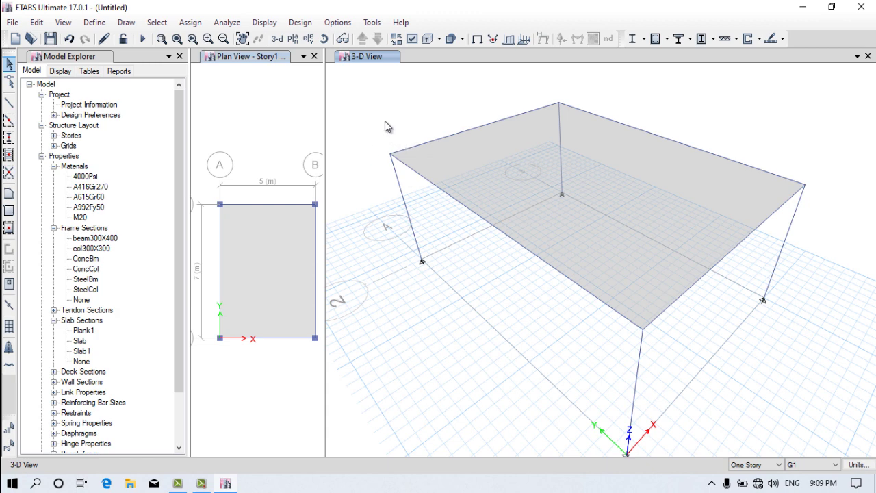
click(404, 158)
ctrl+click(421, 179)
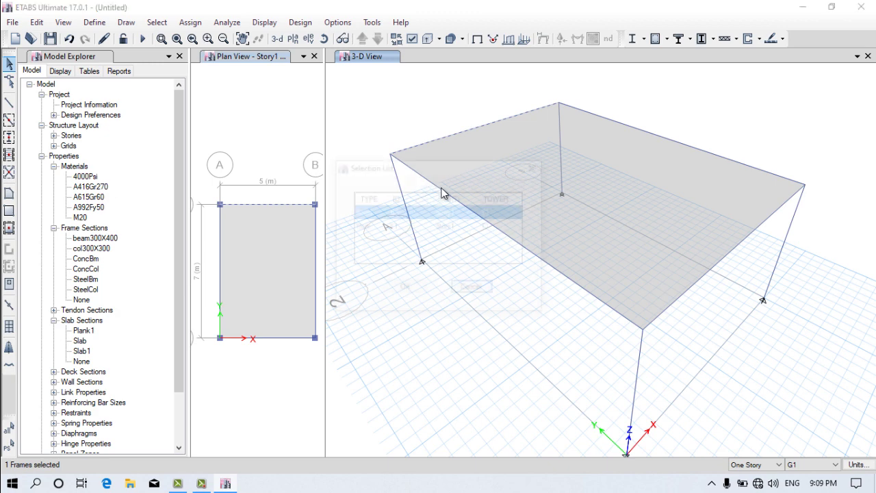
click(465, 288)
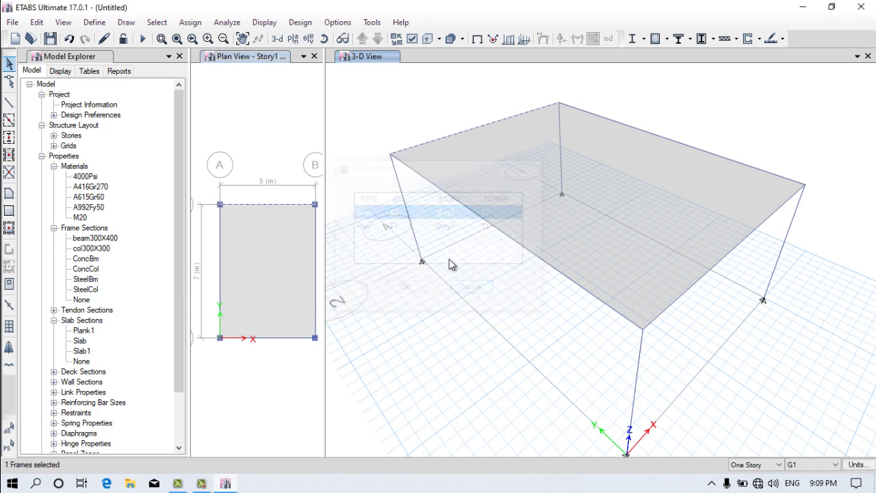
ctrl+click(438, 189)
click(470, 288)
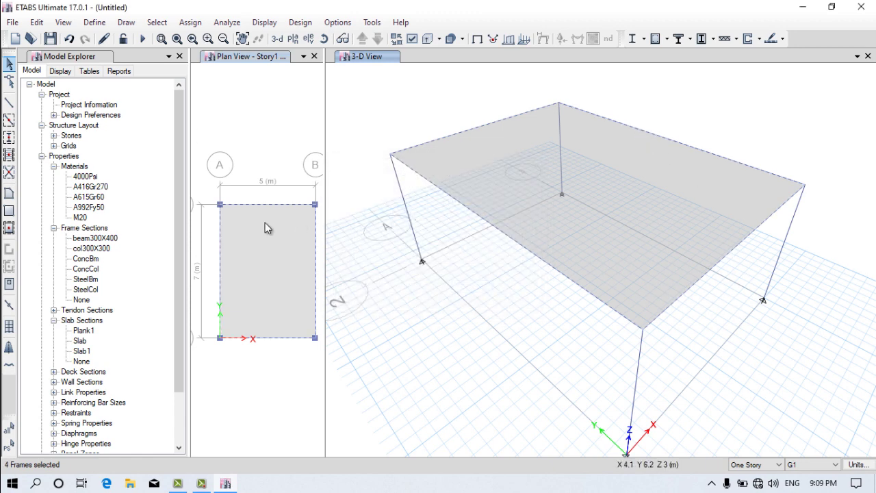
- Assign the selected beams a uniform distributed gravity load of 15 tonf/m in the Dead pattern, using absolute distance from End-I and replacing existing loads
click(191, 22)
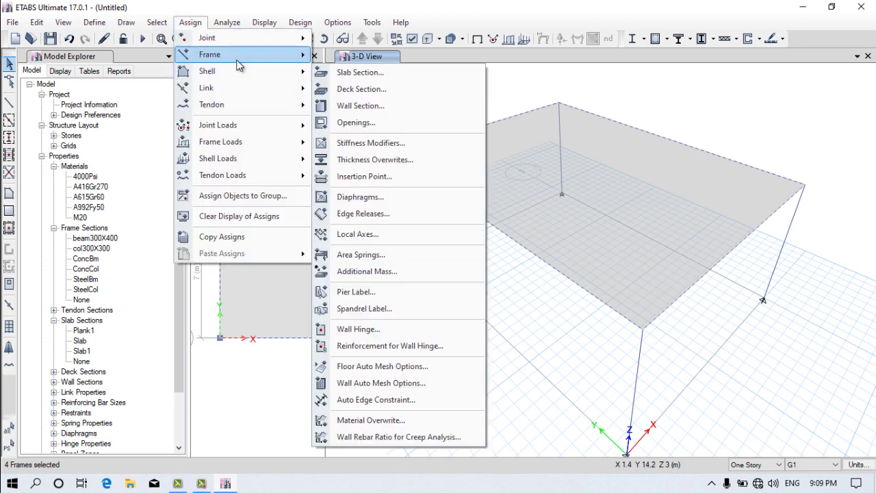
mouse_move(252, 155)
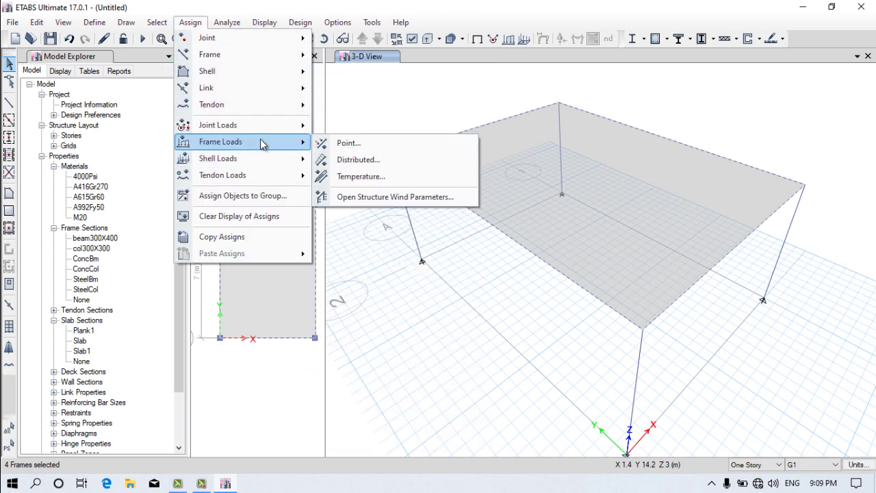
click(353, 160)
click(344, 346)
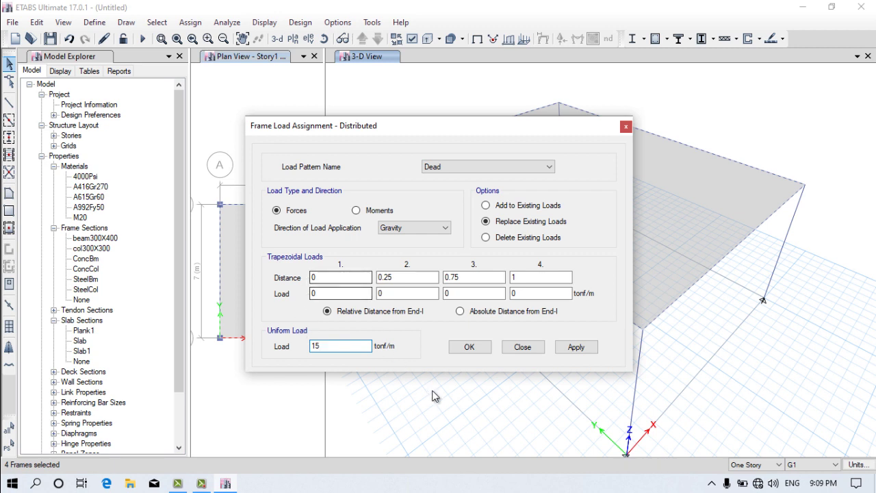
click(460, 311)
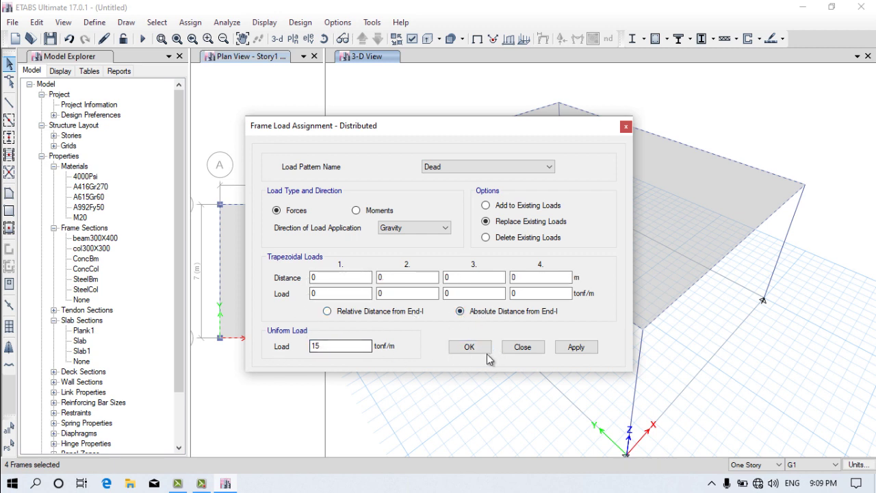
click(590, 348)
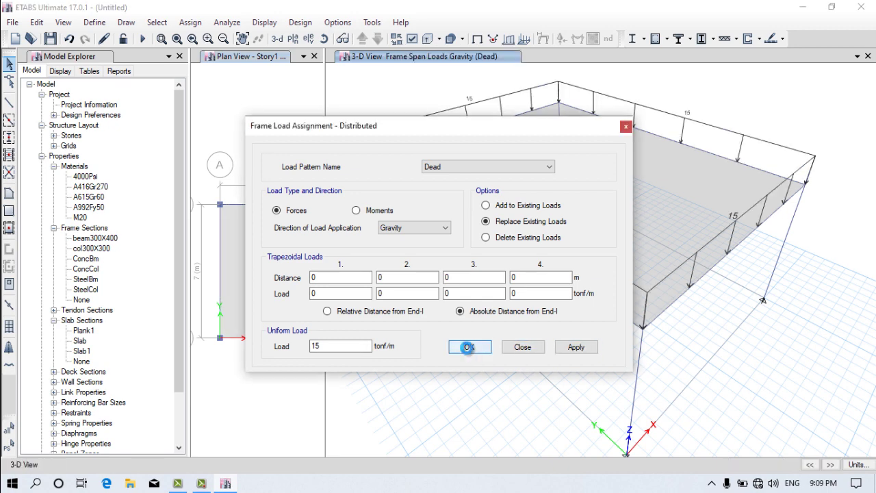
click(470, 348)
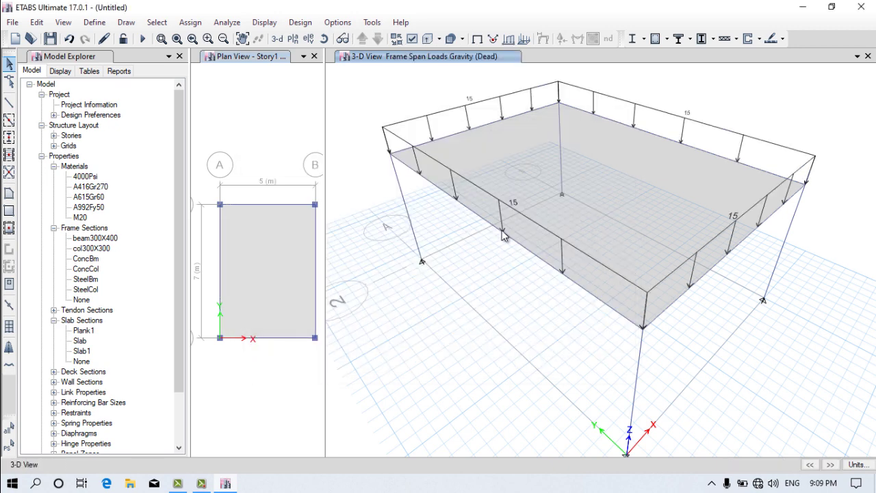
- Assign the slab a uniform gravity load of 2 kgf/m² in the Dead pattern, replacing existing loads
click(539, 175)
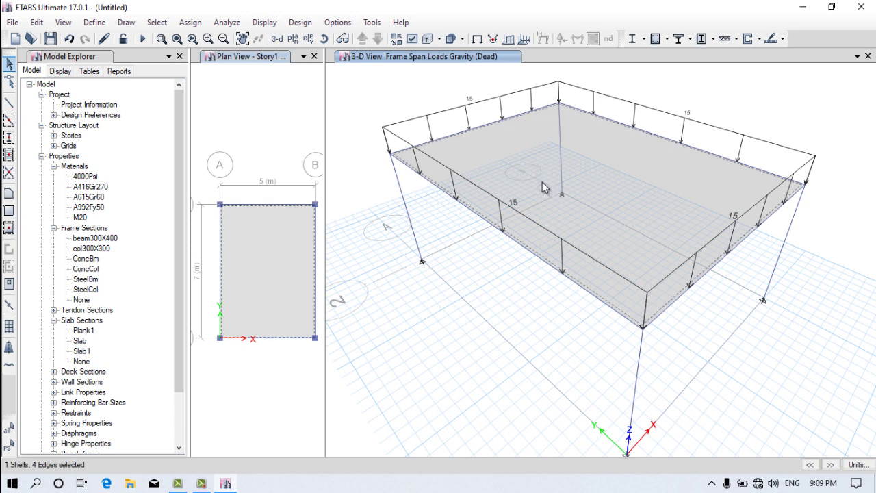
click(184, 25)
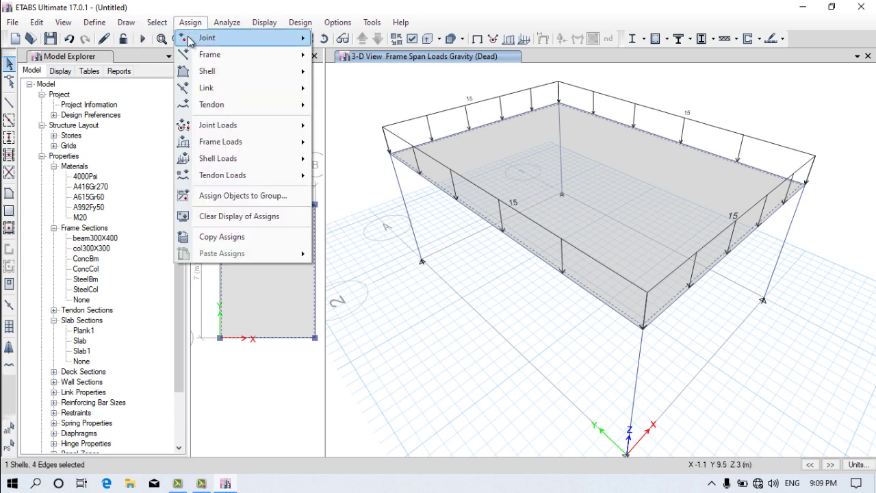
mouse_move(221, 141)
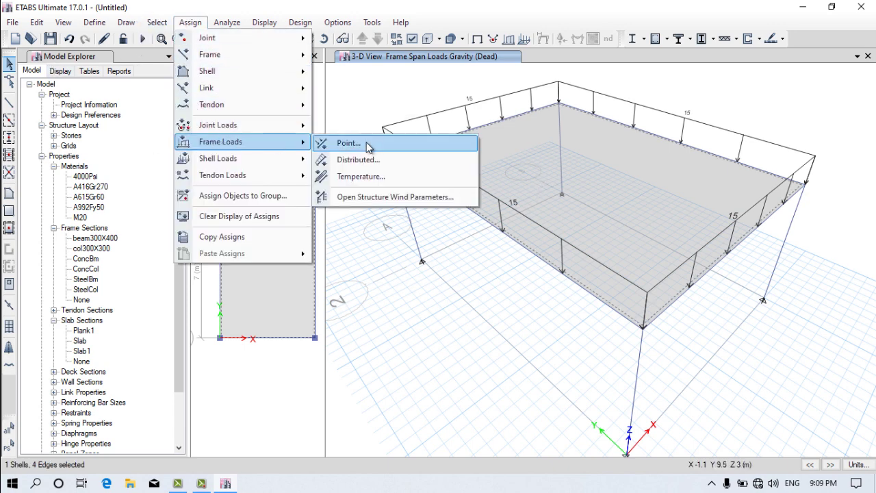
mouse_move(264, 158)
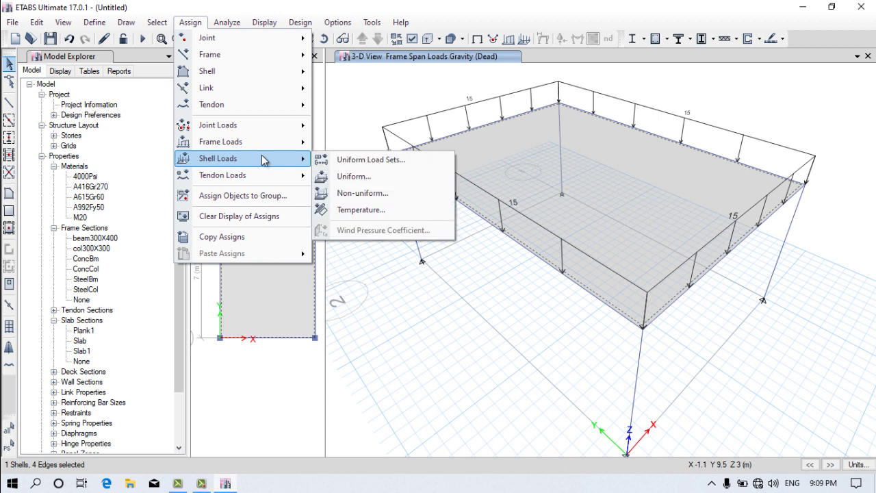
click(393, 105)
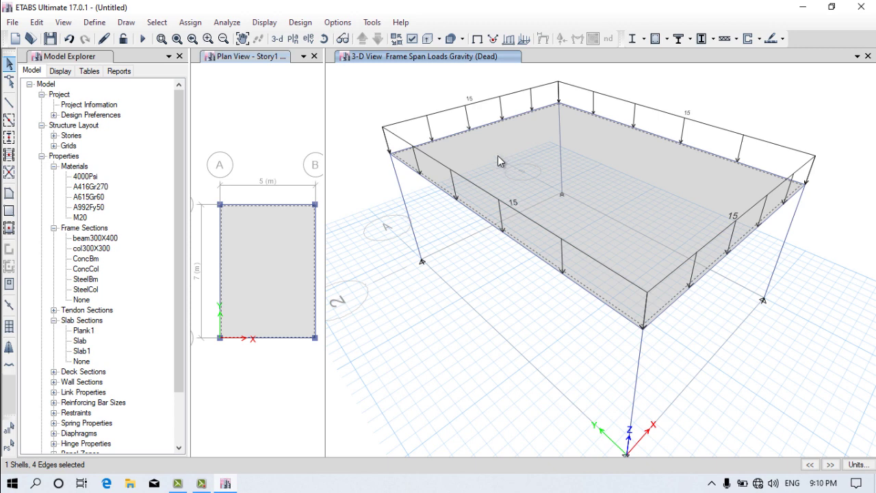
click(195, 23)
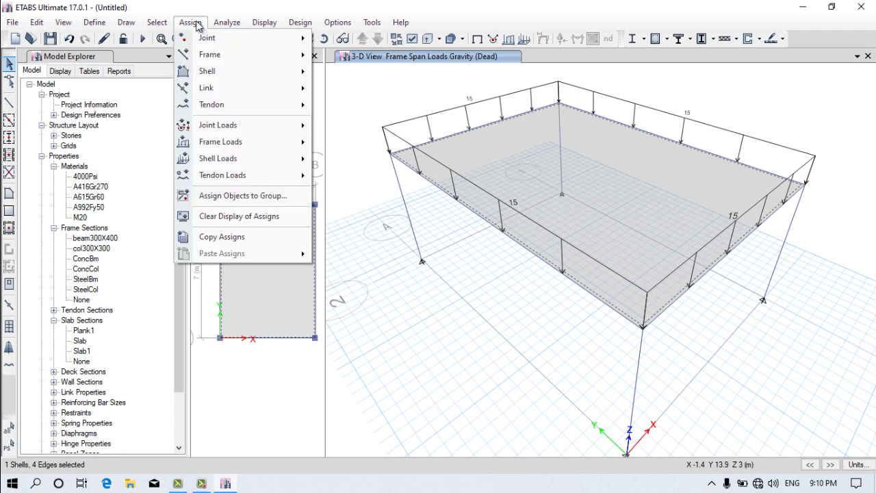
mouse_move(231, 158)
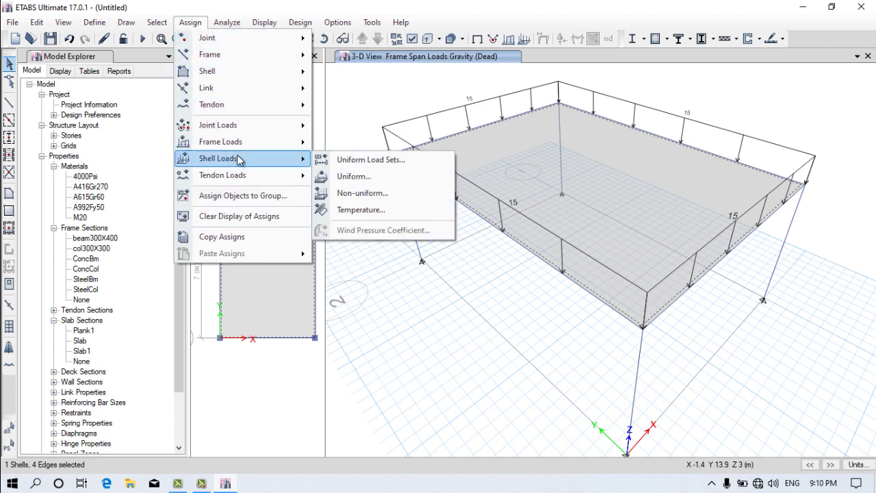
click(356, 177)
drag(374, 247, 350, 249)
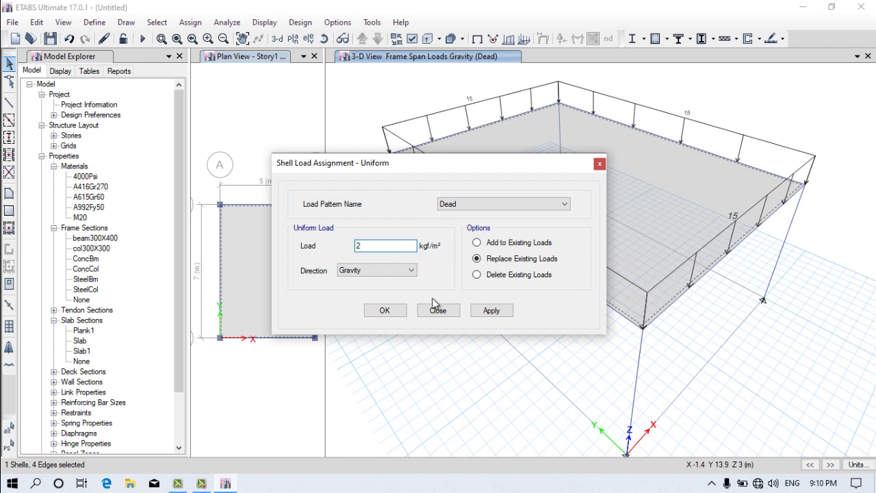
click(367, 274)
click(373, 281)
click(489, 312)
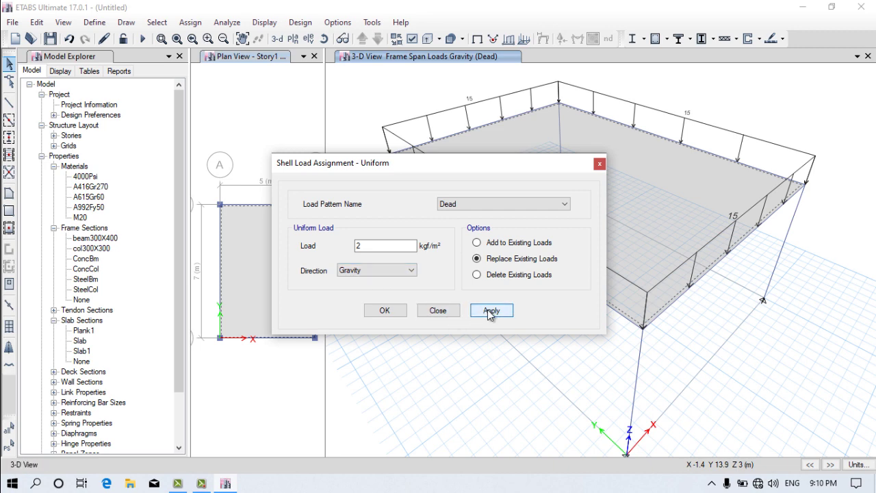
click(432, 312)
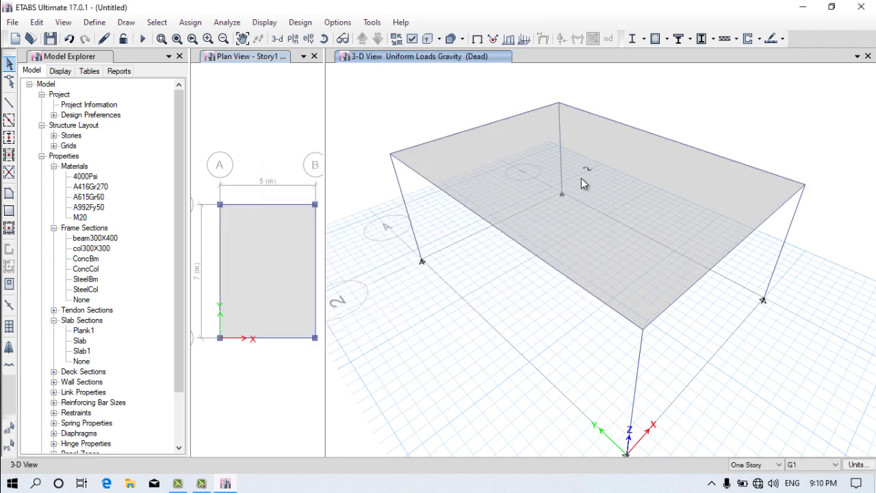
- Widen the Story1 plan view beside the 3-D view
scroll(589, 168, up, 2)
scroll(573, 237, down, 2)
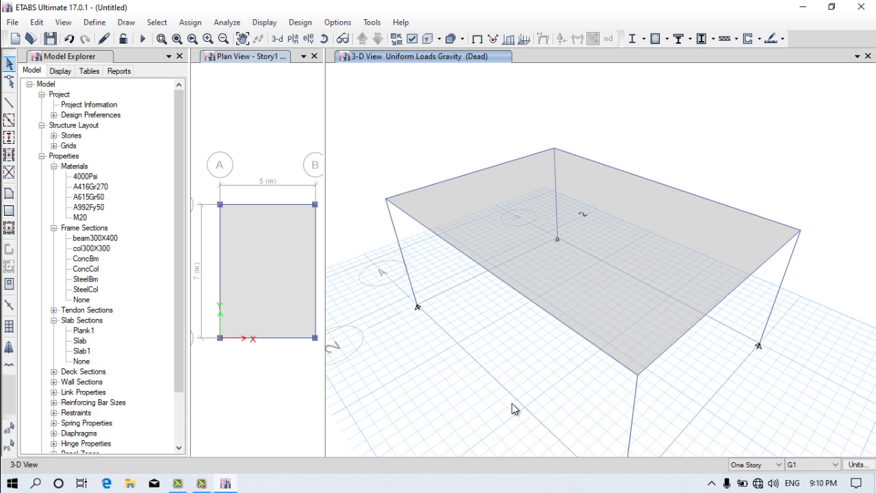
scroll(503, 395, up, 2)
scroll(502, 335, down, 2)
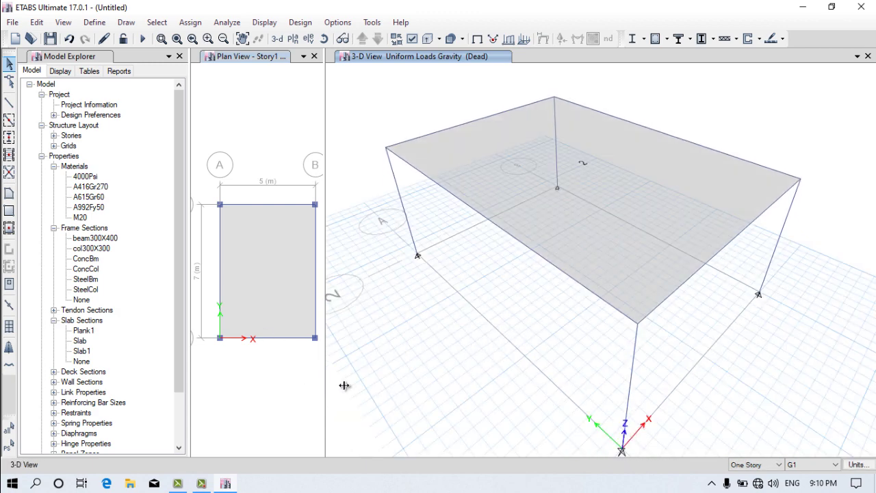
middle_drag(333, 388, 406, 383)
click(382, 409)
drag(400, 402, 425, 410)
click(242, 163)
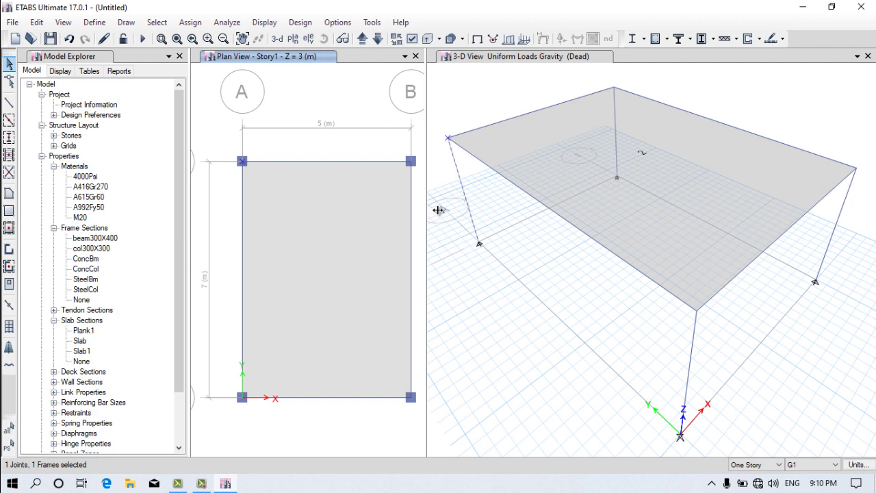
drag(438, 210, 484, 210)
drag(239, 127, 264, 150)
drag(423, 121, 468, 167)
drag(244, 413, 260, 441)
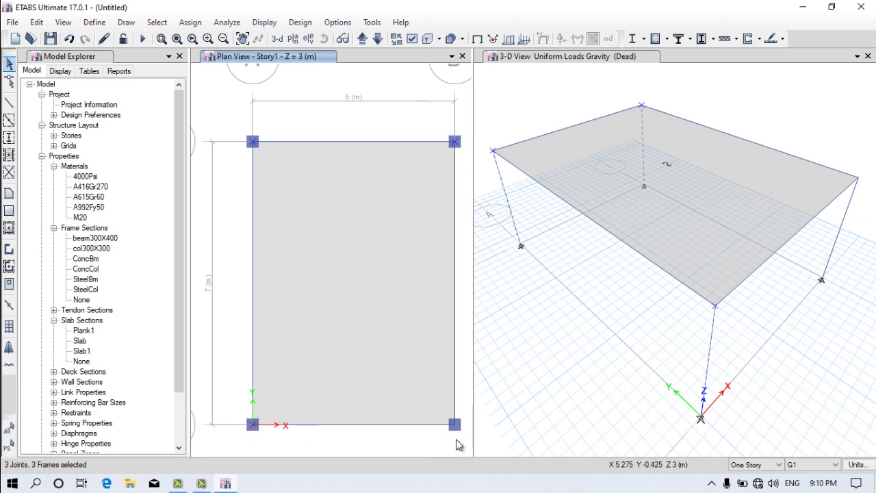
drag(459, 445, 431, 408)
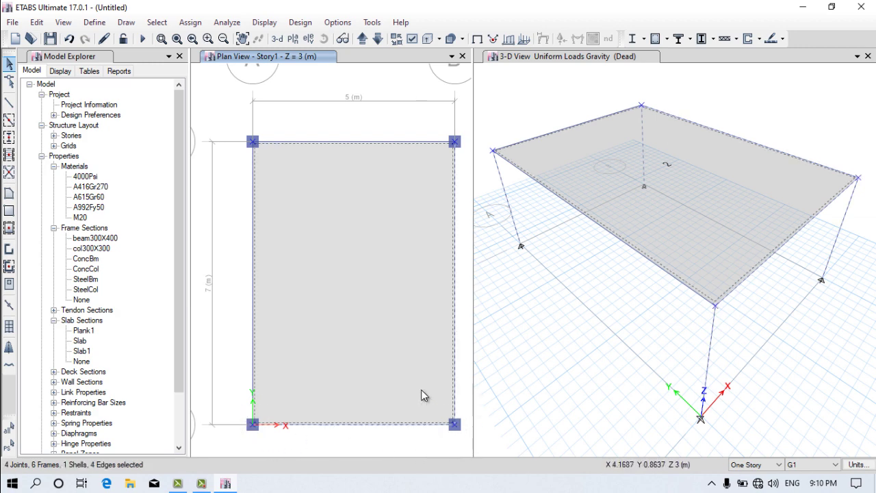
click(435, 433)
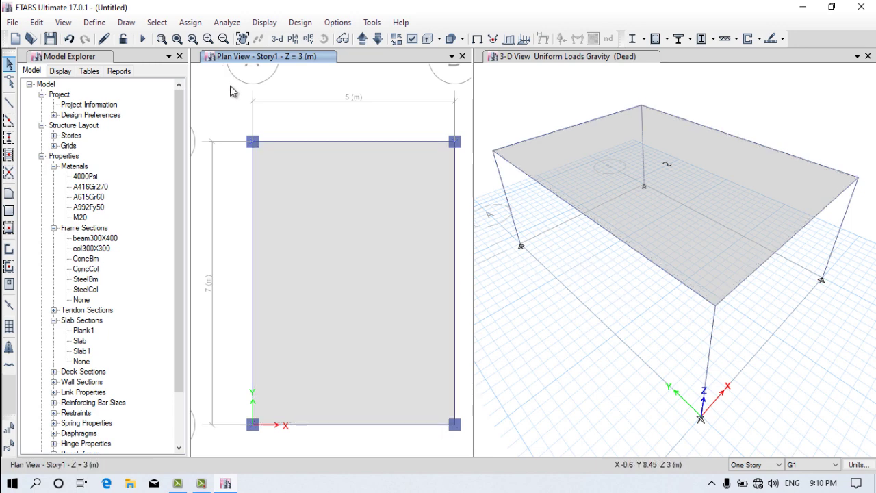
- Switch the plan view to the elevation along grid line 2
click(308, 39)
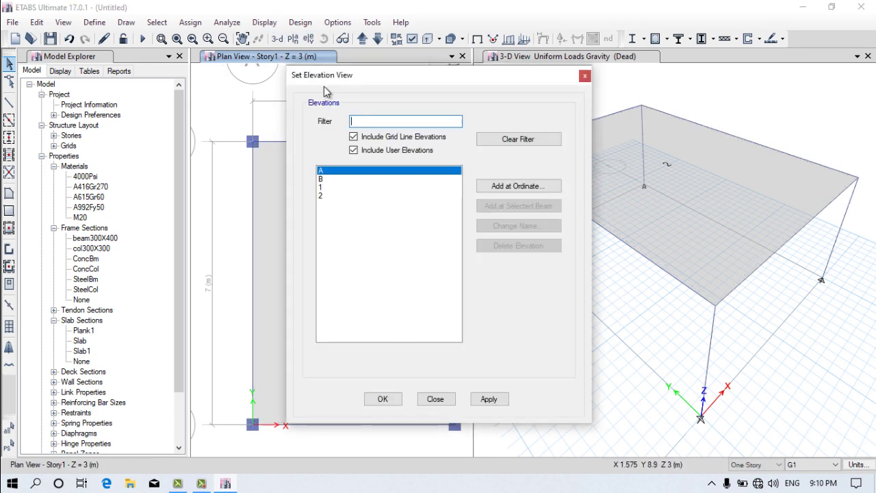
click(328, 188)
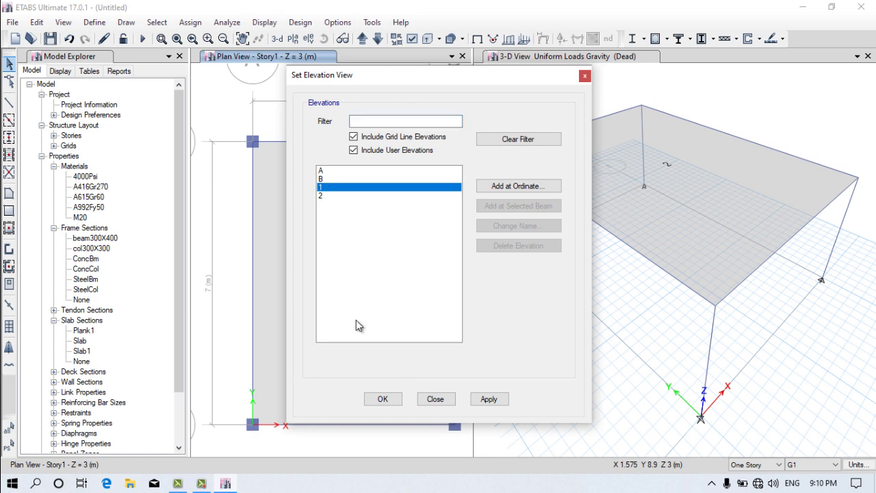
click(341, 171)
click(332, 179)
click(329, 196)
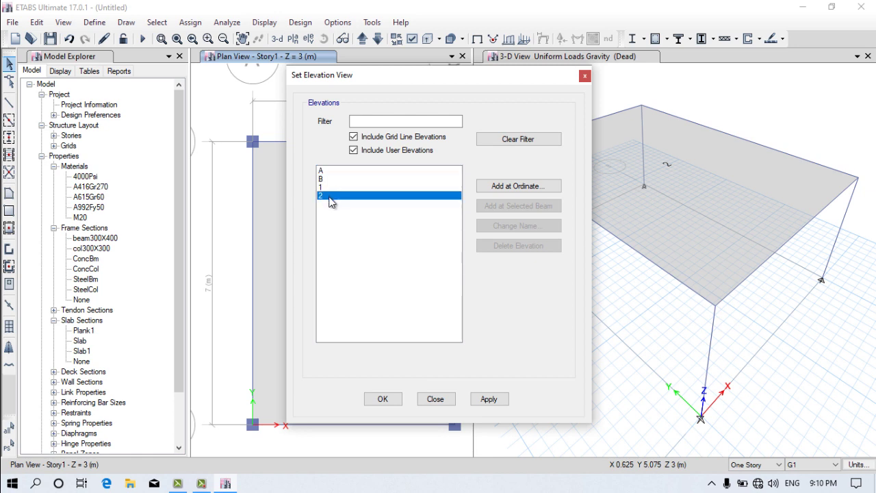
click(489, 399)
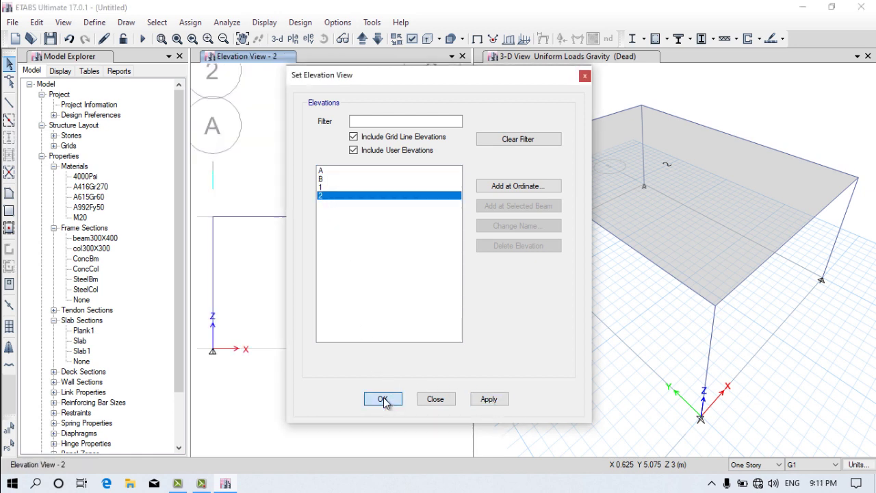
click(383, 399)
- Select the two base joints at grid lines A and B in the elevation along grid line 2
scroll(349, 390, down, 4)
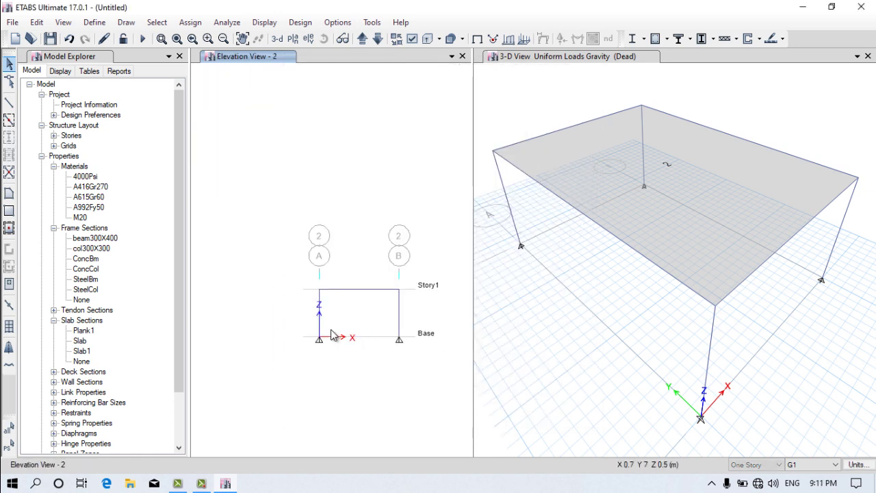
middle_drag(312, 337, 269, 321)
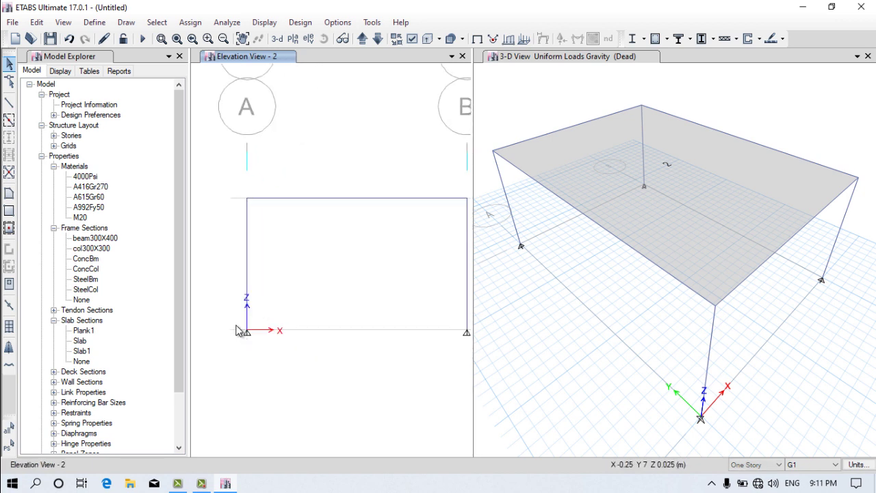
click(258, 351)
middle_drag(331, 361, 266, 353)
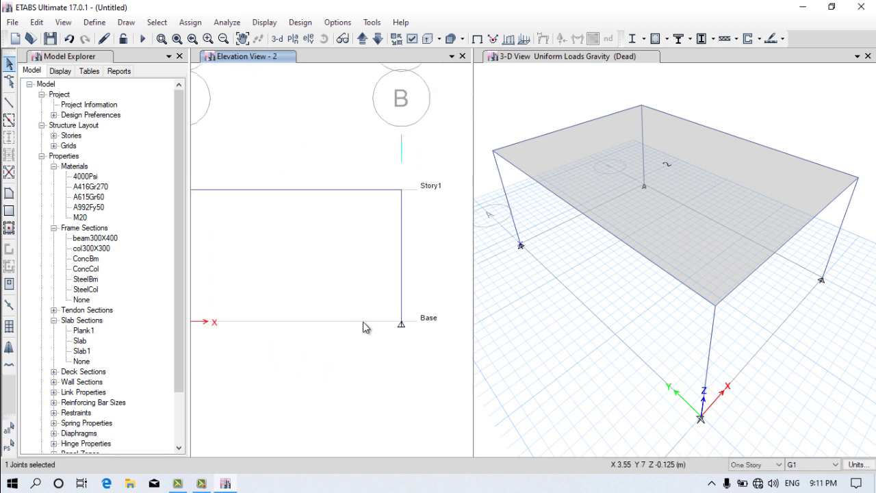
click(414, 350)
scroll(356, 361, down, 4)
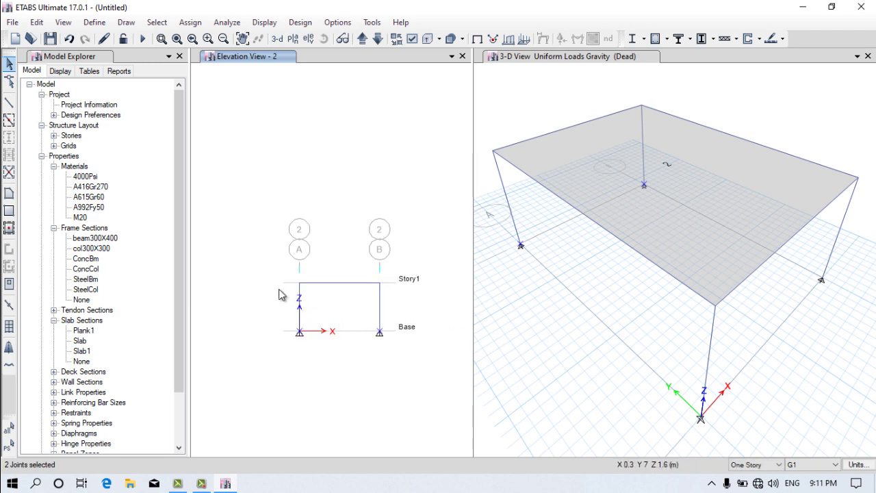
- Assign fixed joint restraints to the two selected base joints
click(191, 24)
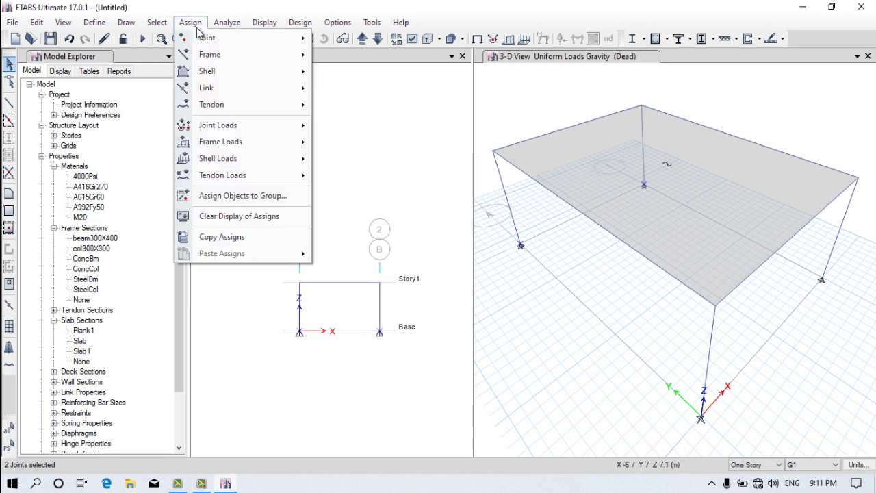
mouse_move(257, 39)
click(360, 40)
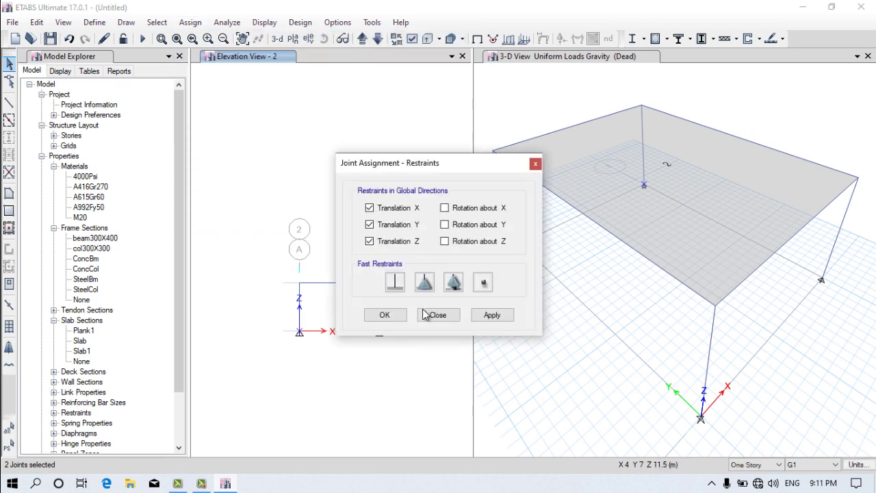
click(394, 282)
click(487, 316)
click(384, 315)
scroll(364, 355, up, 3)
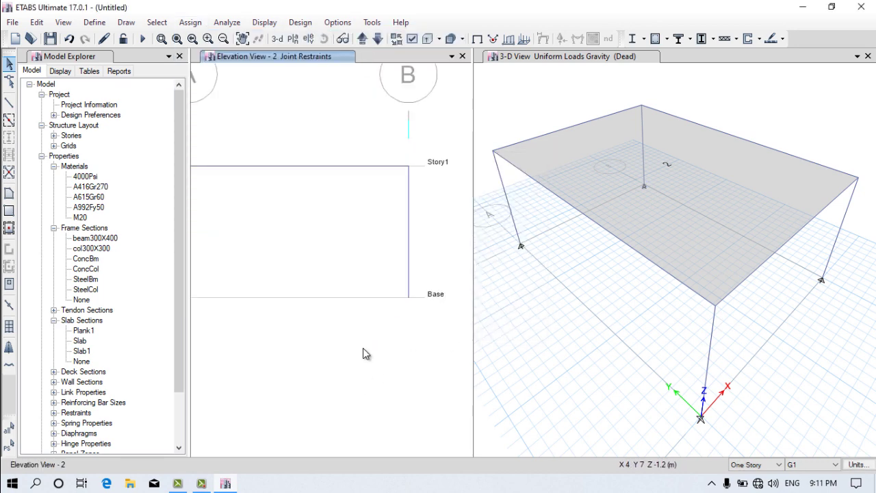
scroll(425, 330, down, 3)
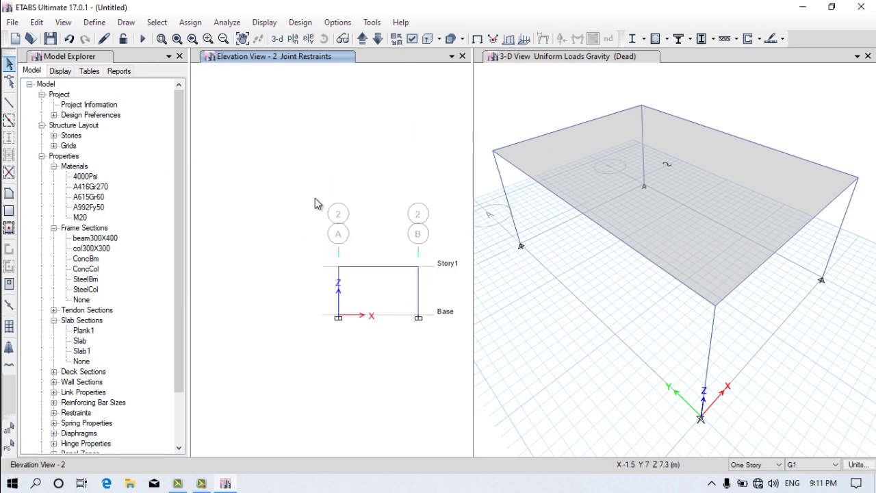
- Start the analysis run and create a folder named etab on the Desktop for the model file
click(142, 38)
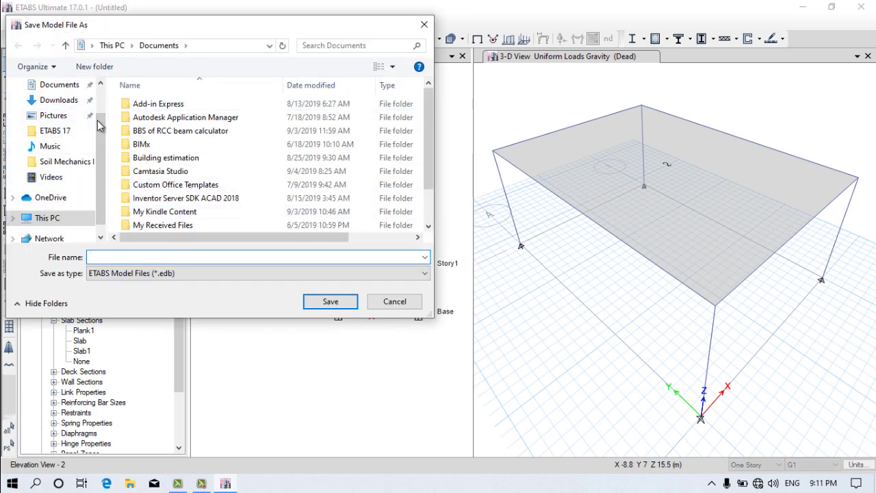
drag(97, 120, 94, 104)
click(53, 85)
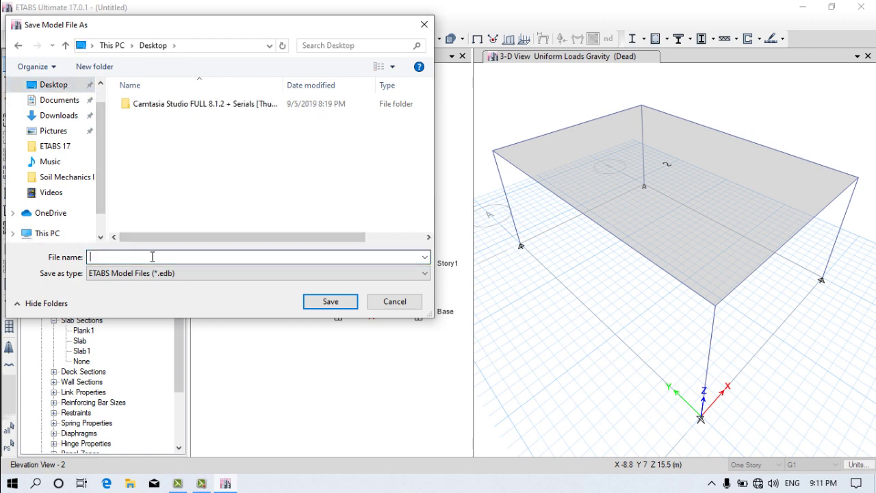
click(94, 66)
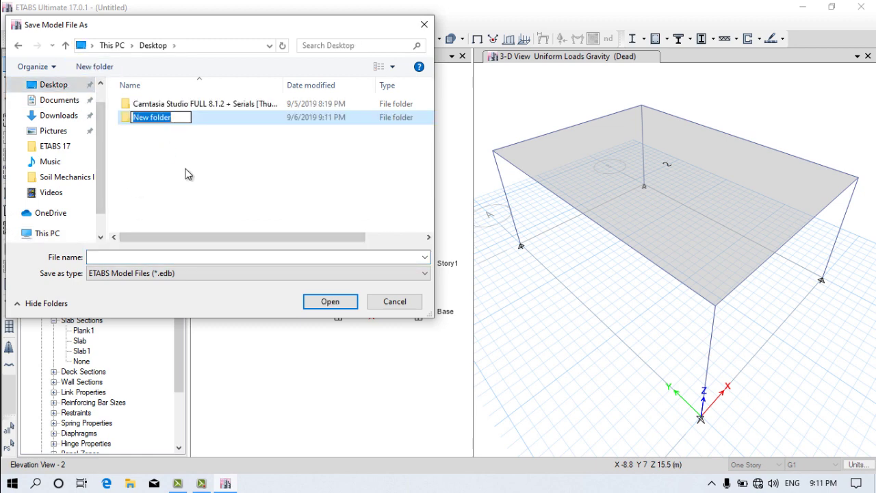
text(eta)
key(Return)
key(Return)
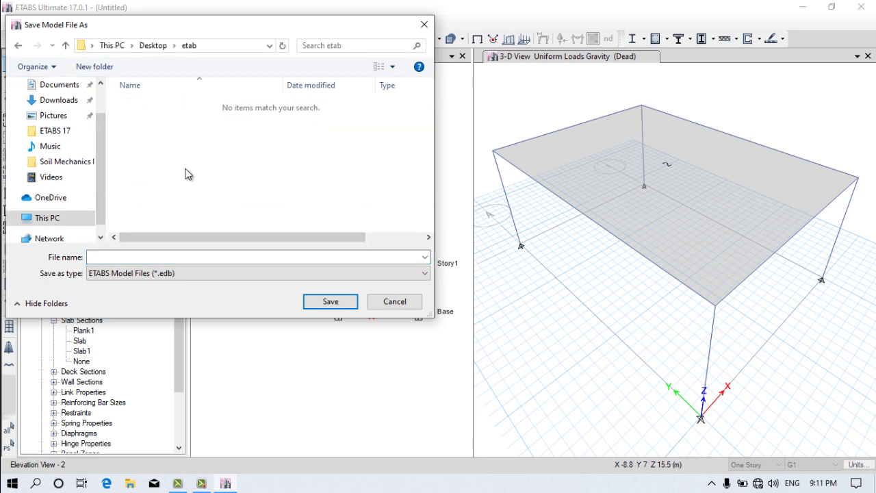
- Save the model as 1 in the etab folder so the analysis runs, and widen the 3-D view of the Dead displacements
click(176, 256)
text(1)
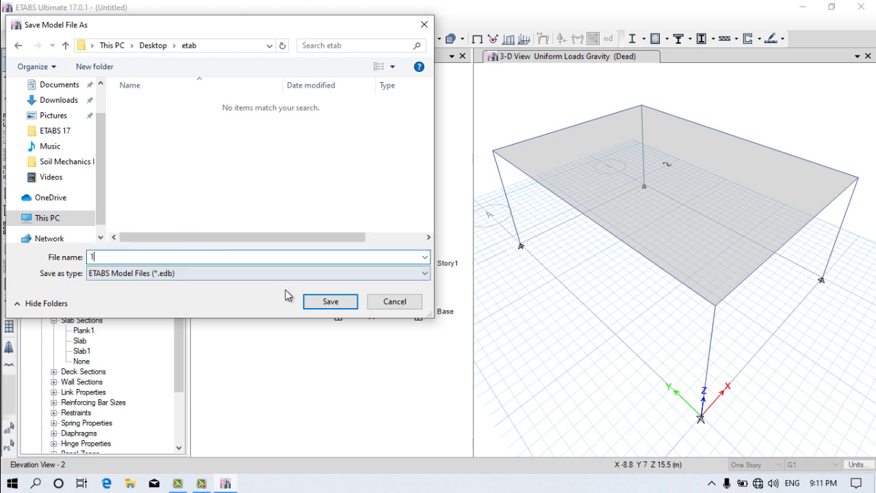
click(331, 302)
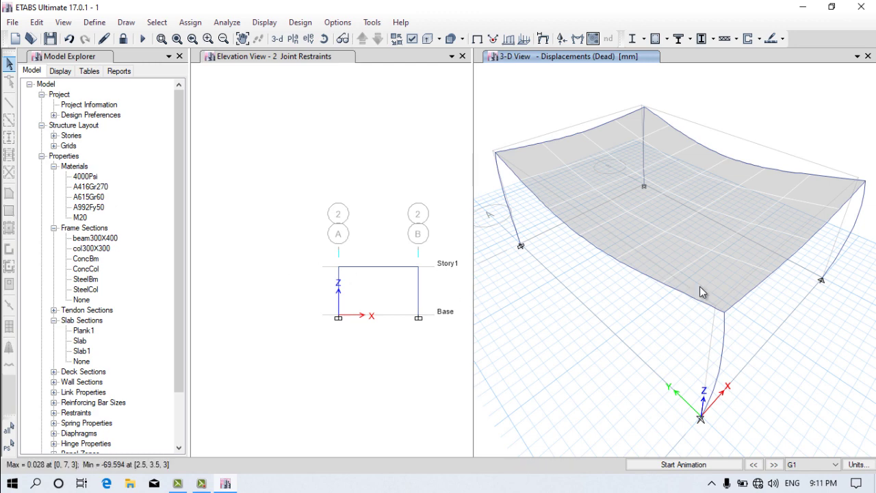
drag(473, 276, 307, 278)
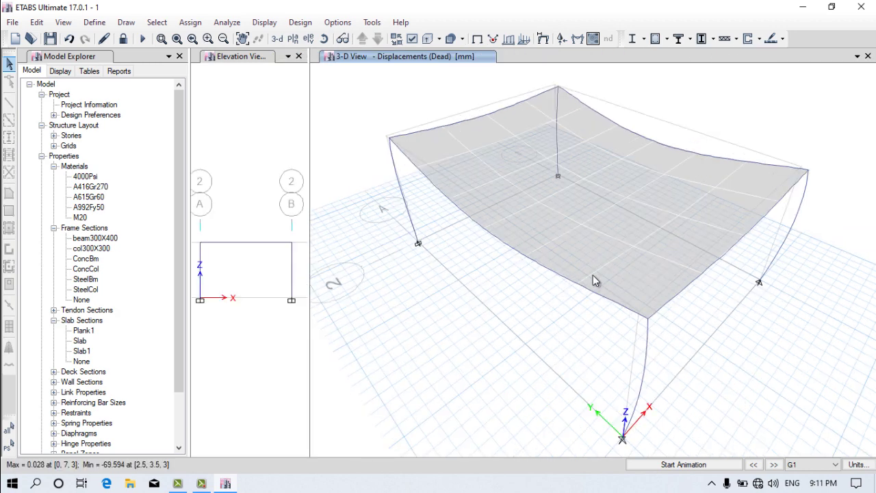
- Examine the Dead load displaced shape in the 3-D view, including the columns and their fixed bases up close
scroll(360, 153, up, 3)
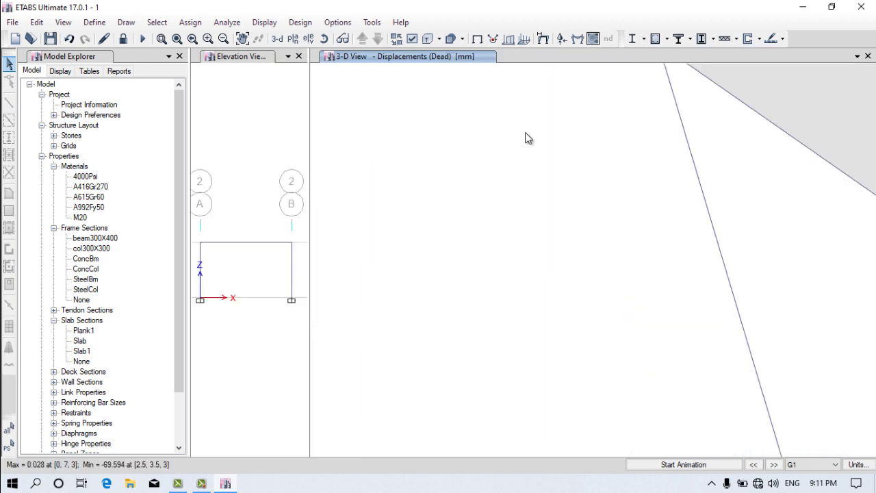
scroll(595, 144, down, 3)
shift+middle_drag(592, 156, 479, 196)
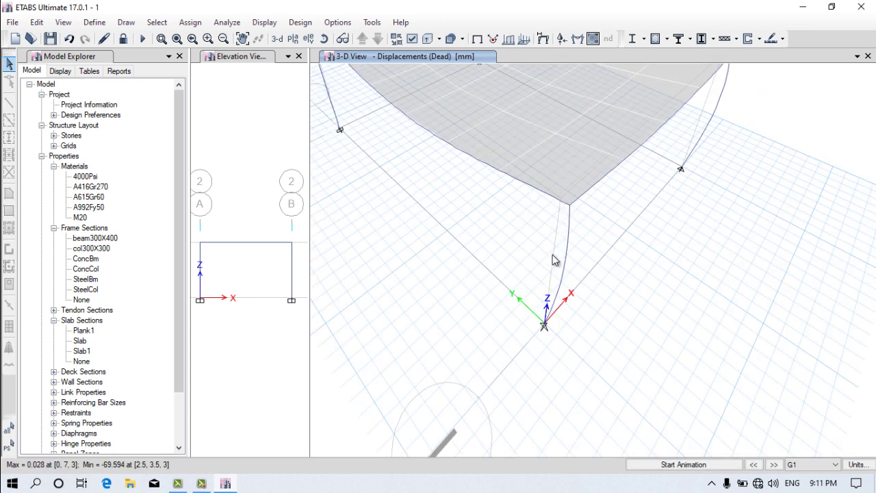
middle_drag(590, 291, 612, 260)
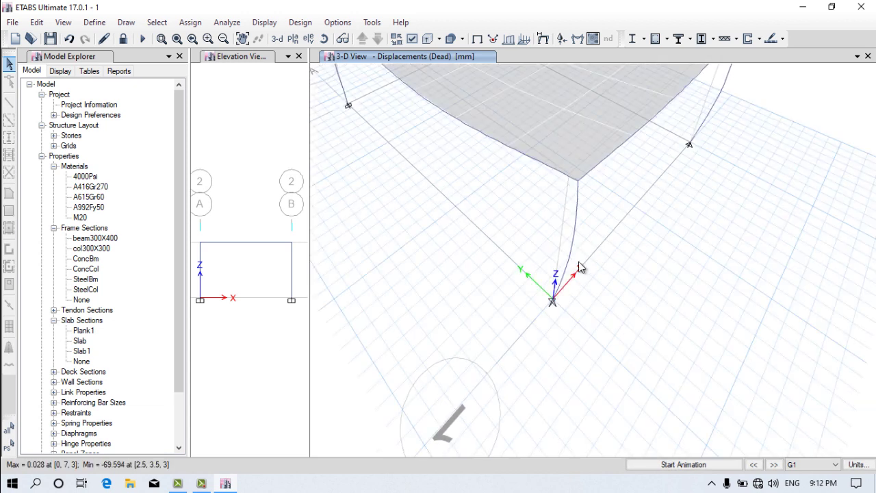
scroll(540, 297, up, 1)
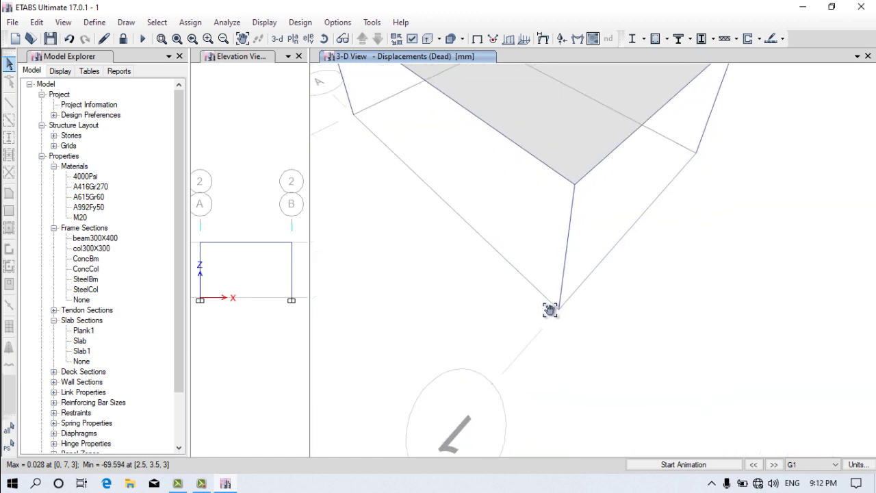
shift+middle_drag(671, 218, 611, 324)
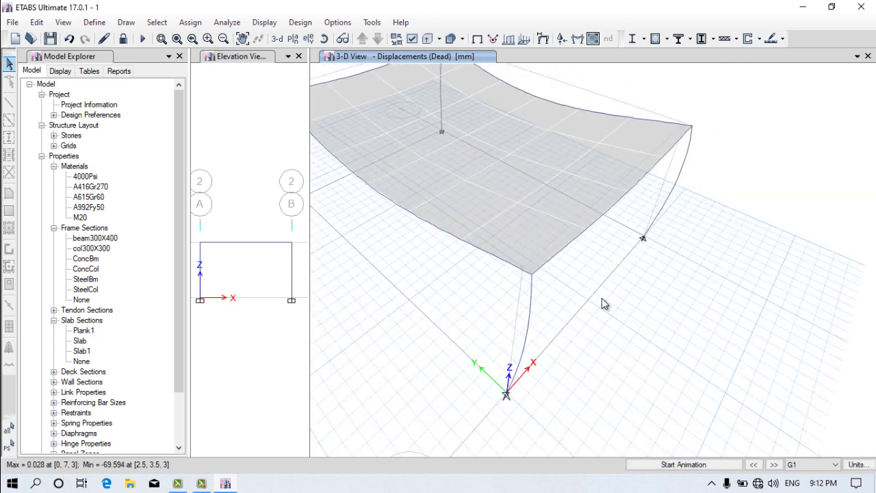
scroll(658, 233, up, 3)
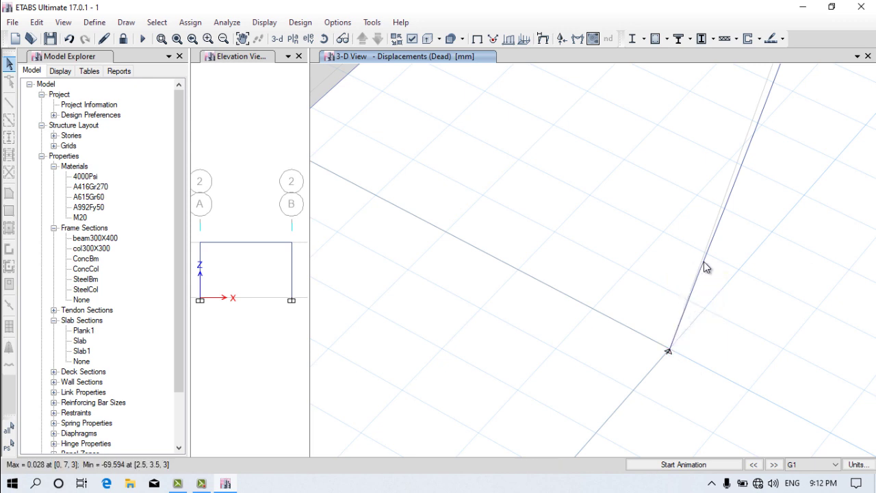
scroll(677, 301, up, 2)
scroll(678, 301, down, 3)
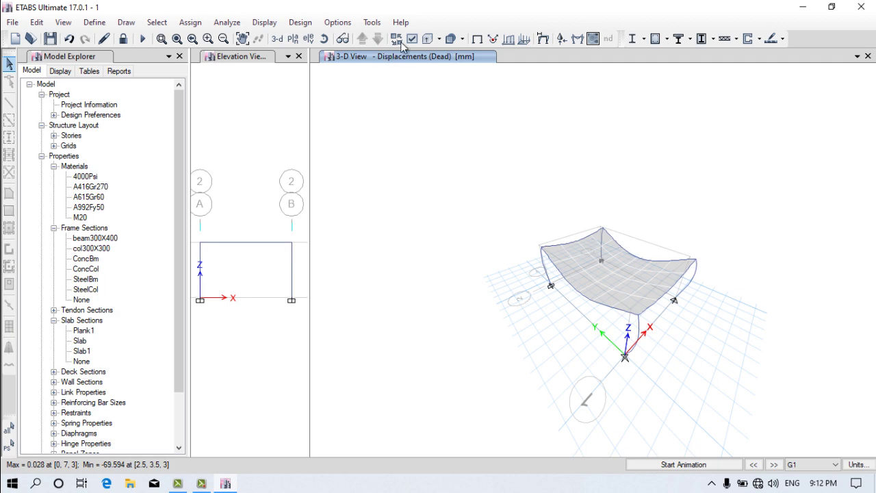
- Display the frames' Moment 3-3 diagram for the Dead case with values at controlling stations, and examine it on the beams and columns
click(543, 38)
click(577, 22)
click(581, 39)
click(373, 315)
click(503, 401)
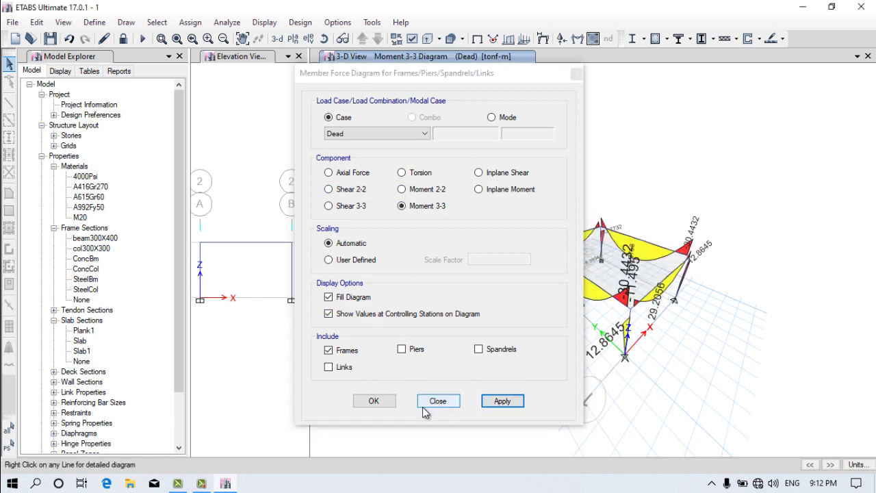
click(373, 401)
scroll(559, 306, up, 3)
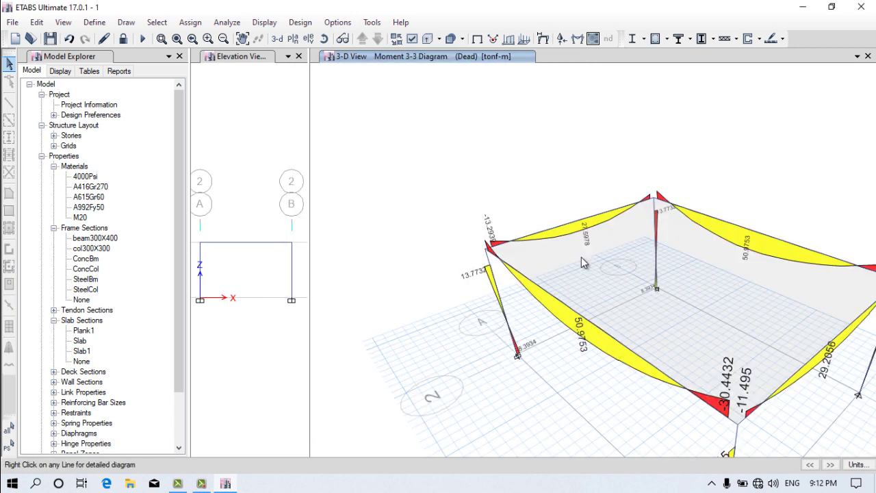
scroll(491, 319, down, 2)
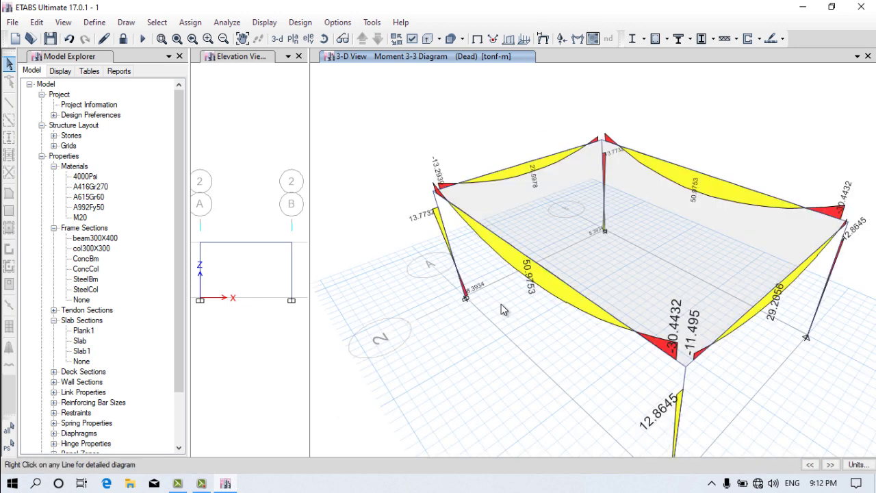
scroll(515, 312, up, 3)
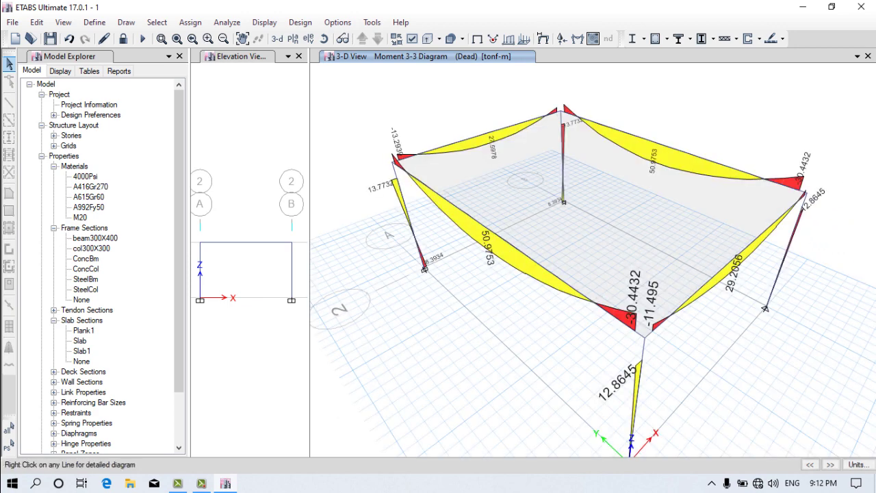
scroll(702, 407, up, 1)
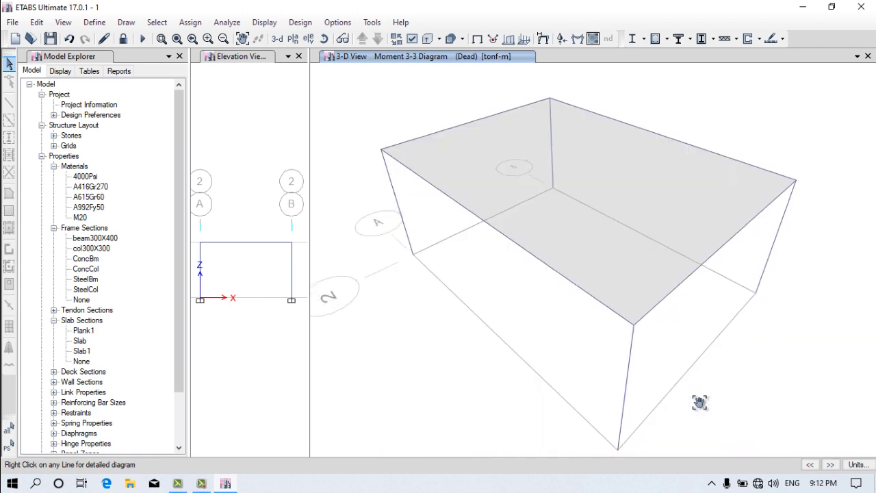
scroll(642, 171, up, 3)
scroll(651, 178, down, 3)
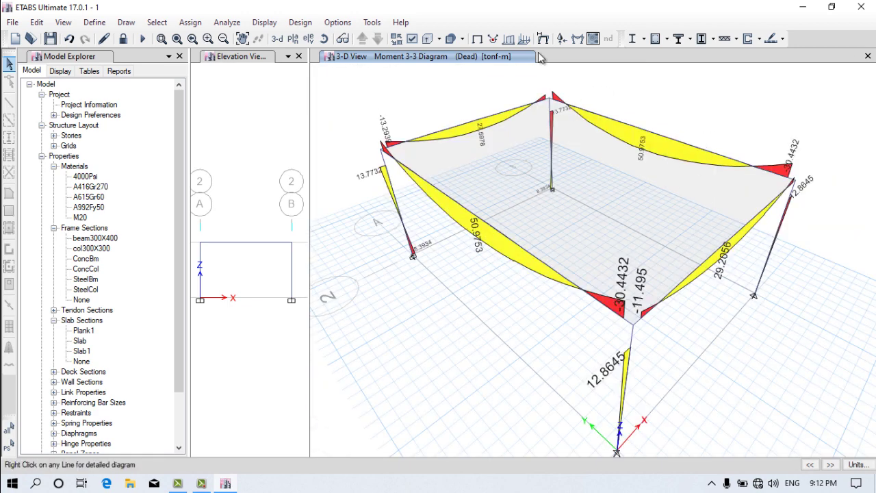
- Display the frames' Shear 3-3 diagram for the Dead case and examine the shear forces on the columns and beams
click(578, 39)
click(349, 207)
click(503, 401)
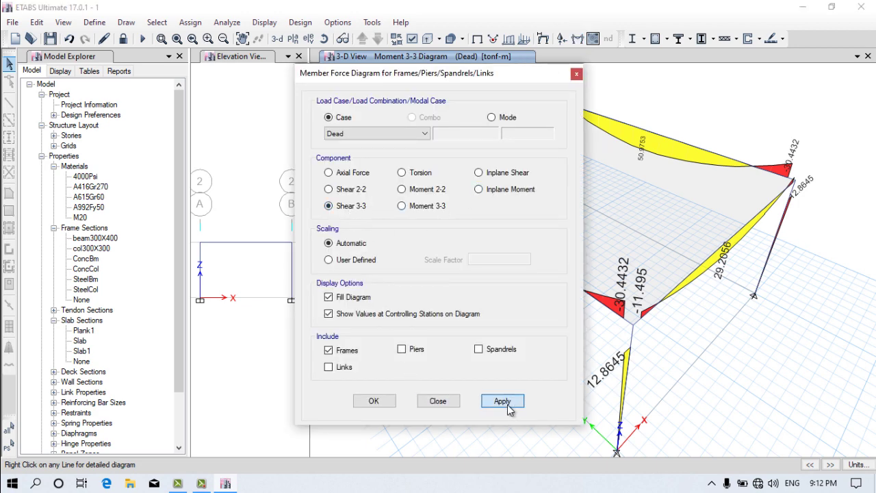
click(374, 401)
scroll(430, 374, down, 3)
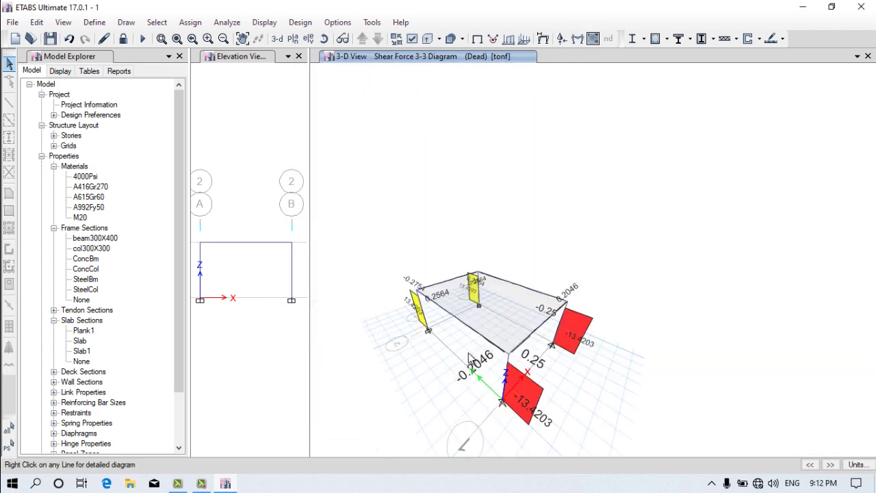
middle_drag(477, 364, 547, 347)
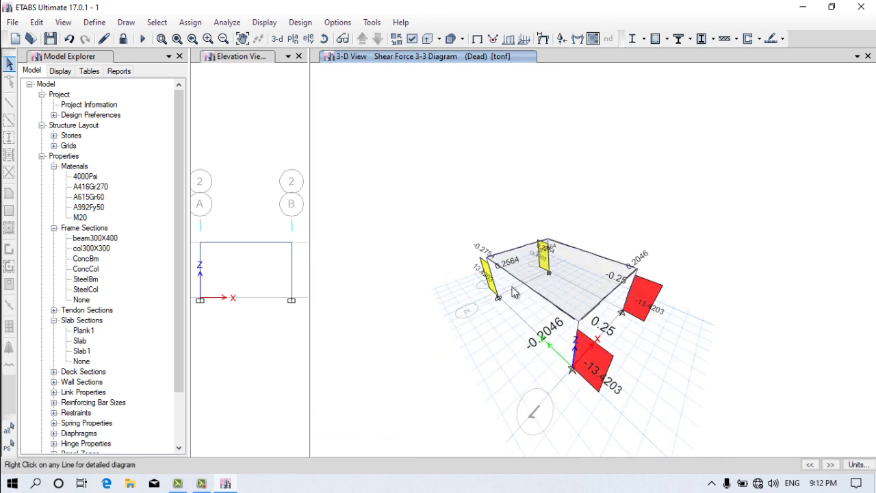
mouse_move(568, 316)
scroll(575, 315, up, 4)
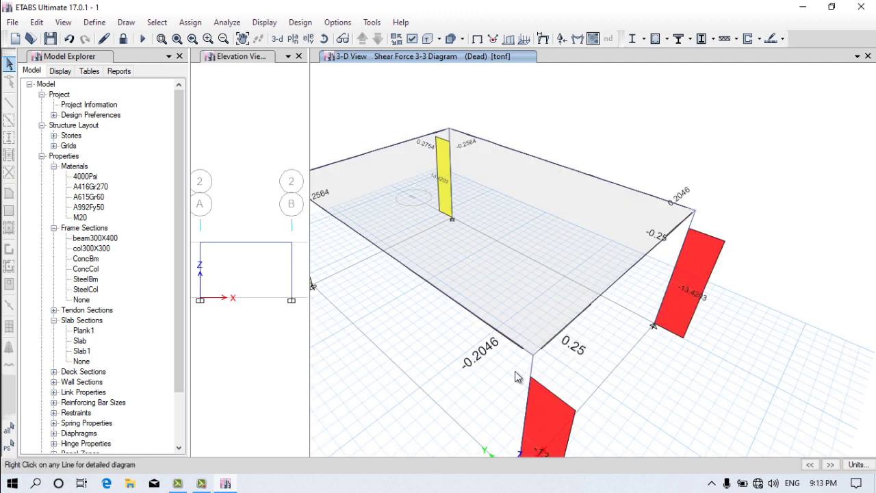
scroll(497, 423, down, 4)
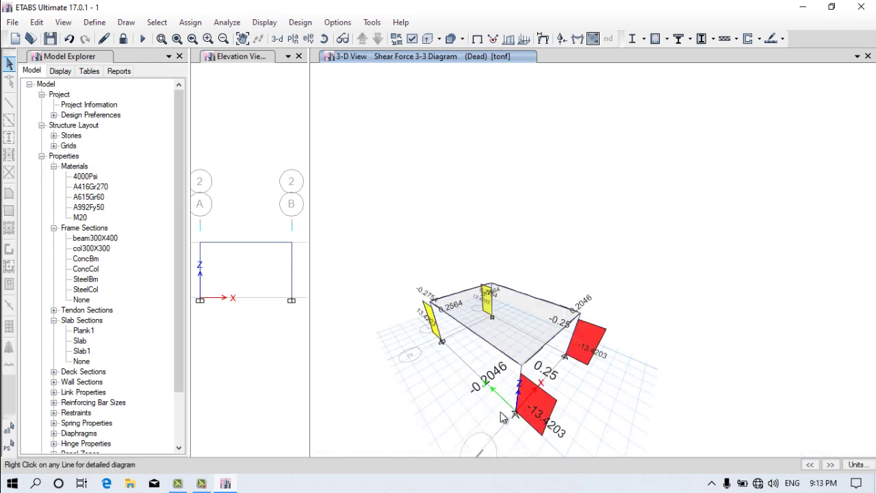
scroll(454, 339, up, 2)
scroll(499, 227, up, 3)
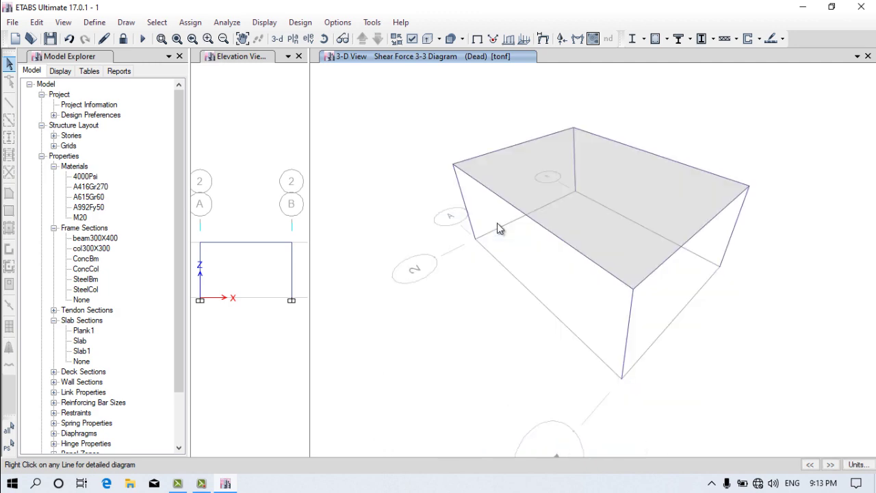